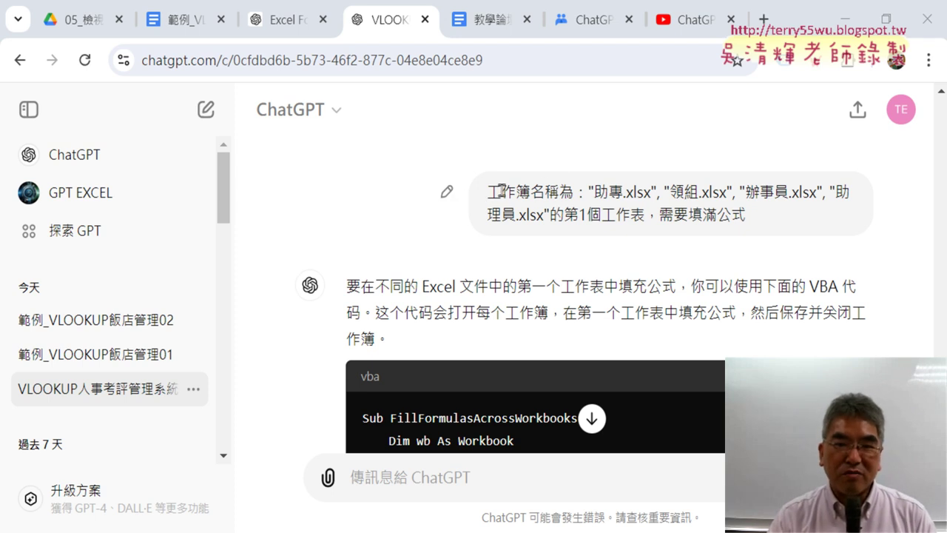
Step: Highlight the prompt's four workbook file names and its 第1個工作表 (first worksheet) requirement
drag(489, 191, 574, 189)
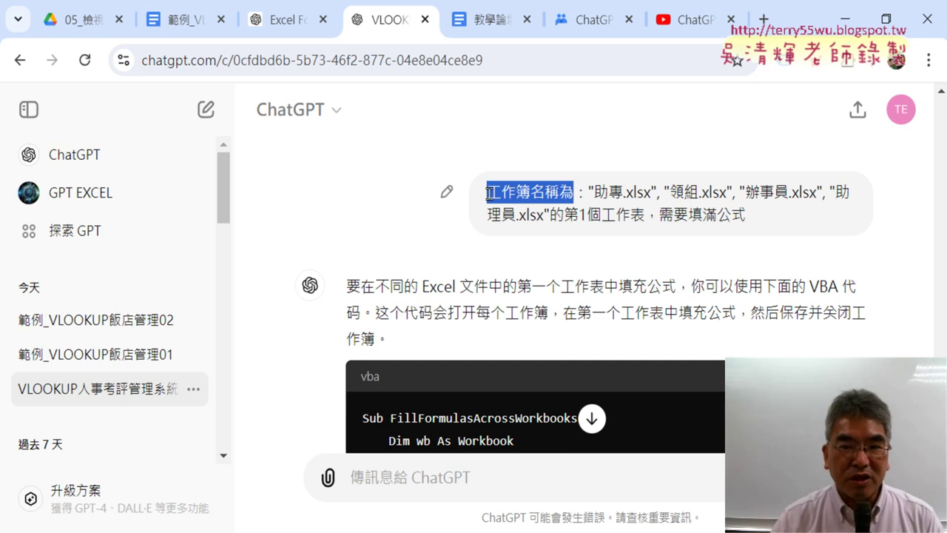
mouse_move(488, 192)
mouse_down()
mouse_move(545, 192)
mouse_move(530, 192)
mouse_up()
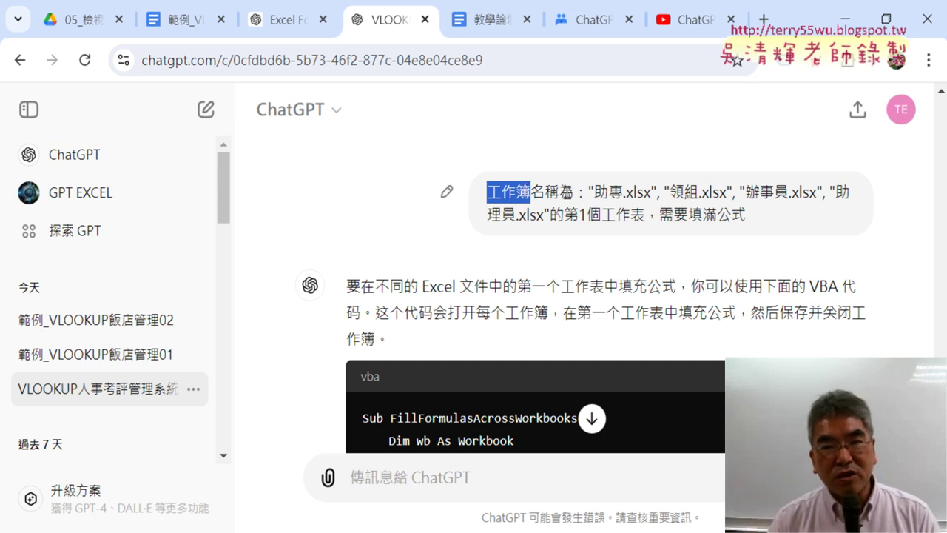
drag(588, 192, 557, 209)
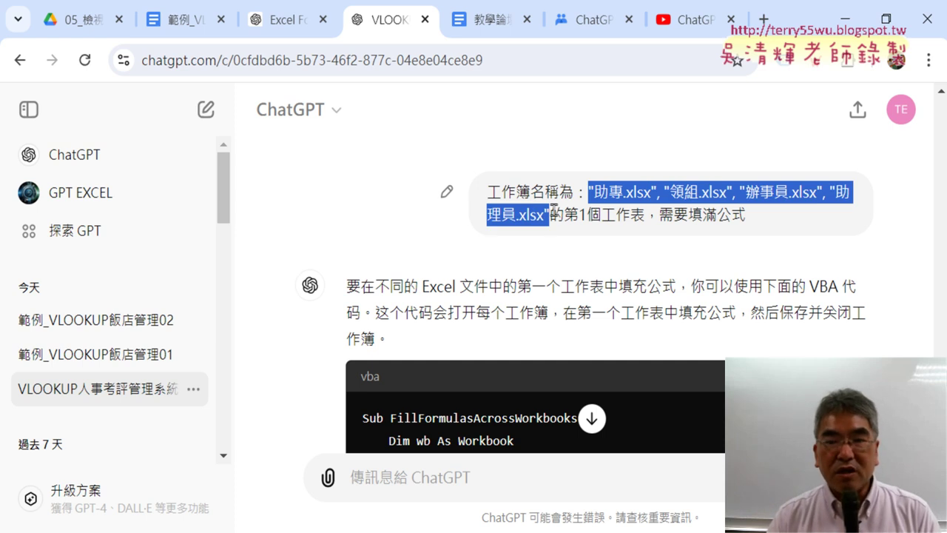
drag(564, 215, 638, 214)
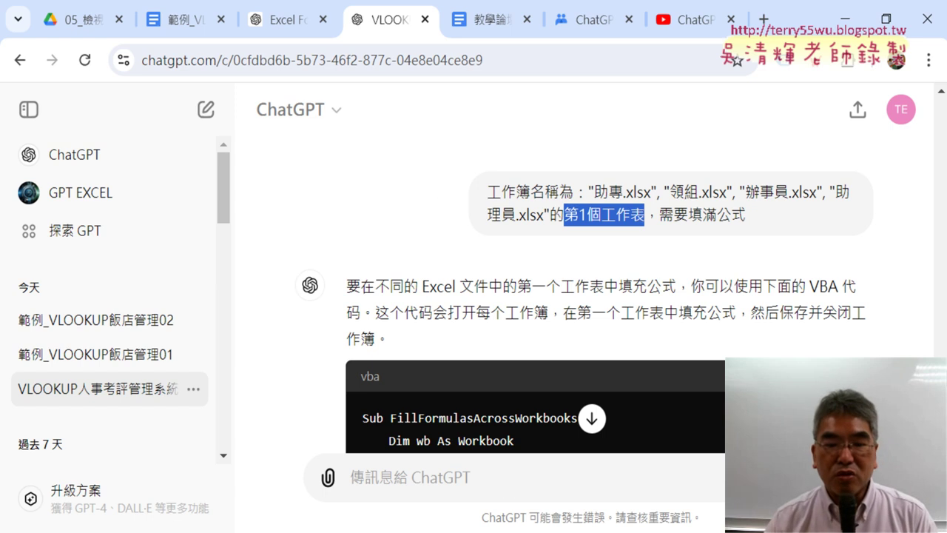
Step: Check the four employee workbooks and the folder's full path, then highlight the file names in ChatGPT
key(alt+Tab)
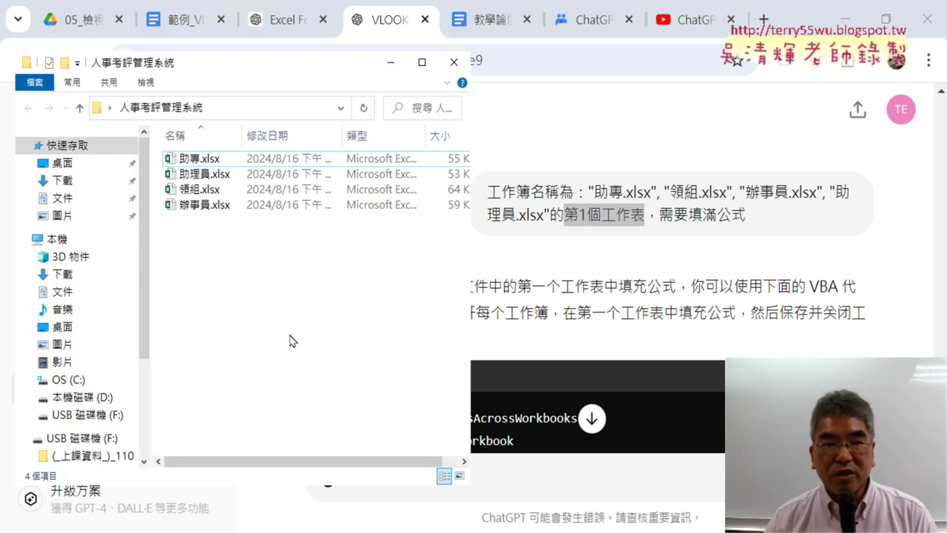
key(ctrl+a)
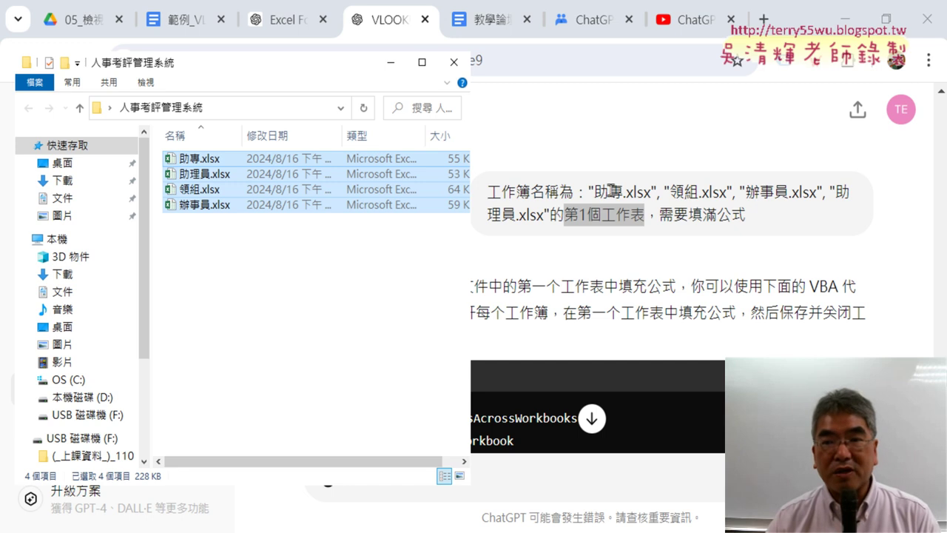
mouse_move(471, 221)
mouse_down()
mouse_move(351, 221)
mouse_move(452, 222)
mouse_up()
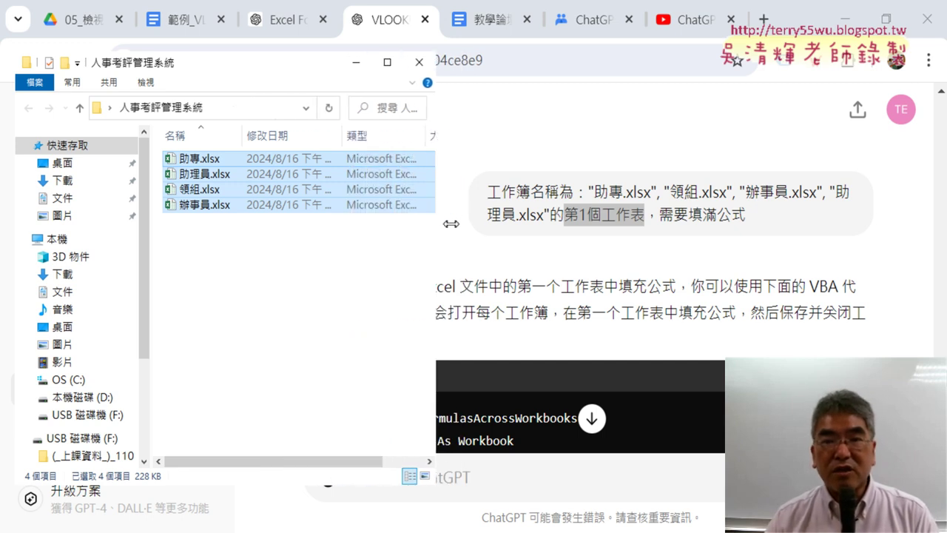
click(246, 113)
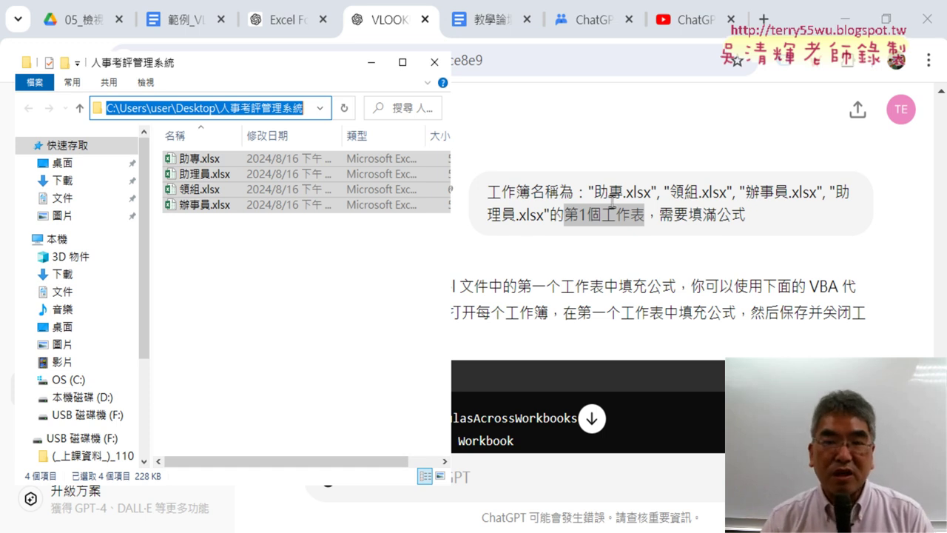
click(613, 204)
mouse_move(493, 193)
mouse_down()
mouse_move(865, 201)
mouse_move(553, 208)
mouse_up()
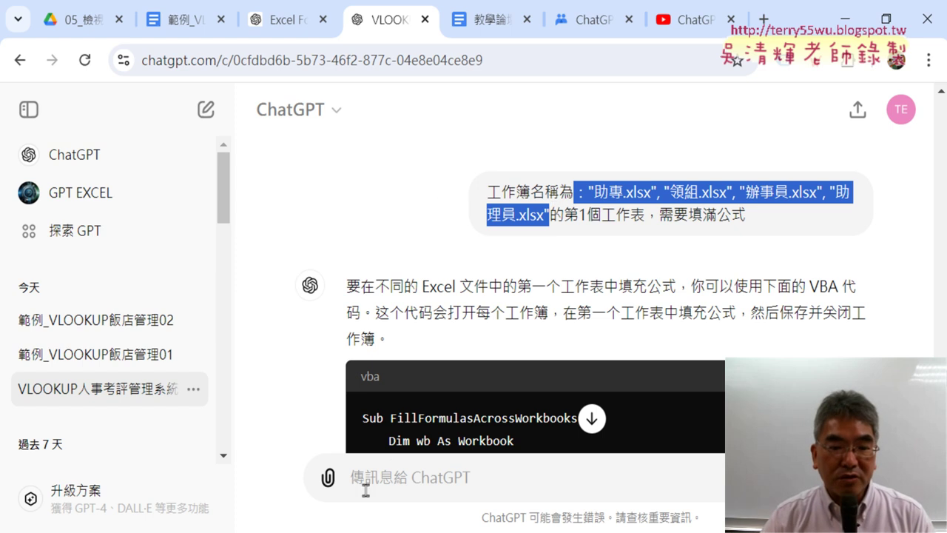
Step: Show and select the path C:\Users\user\Desktop\人事考評管理系統 in the folder's address bar
key(alt+Tab)
click(249, 113)
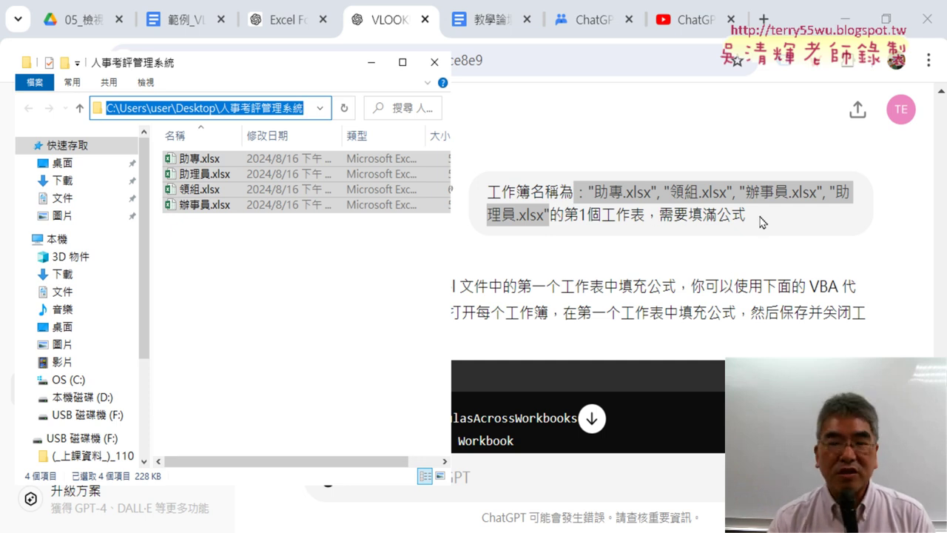
Step: End the Workbooks.Open folder path in FillFormulasAcrossWorkbooks with a backslash before the file name
click(844, 19)
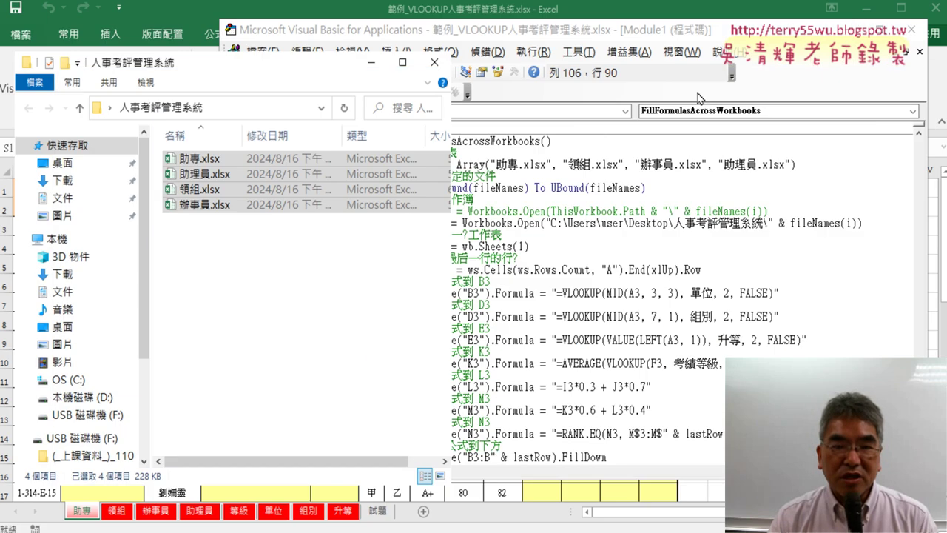
click(574, 203)
click(552, 214)
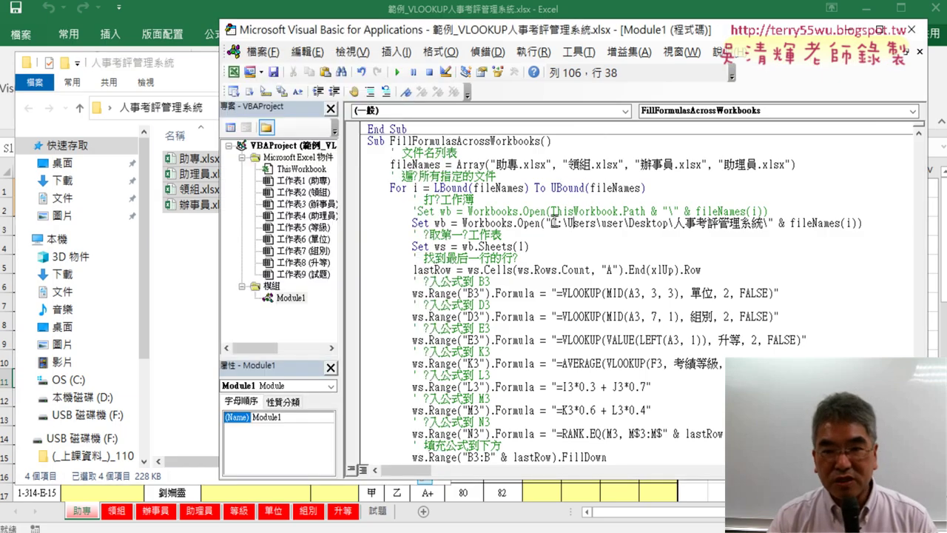
drag(550, 211, 662, 212)
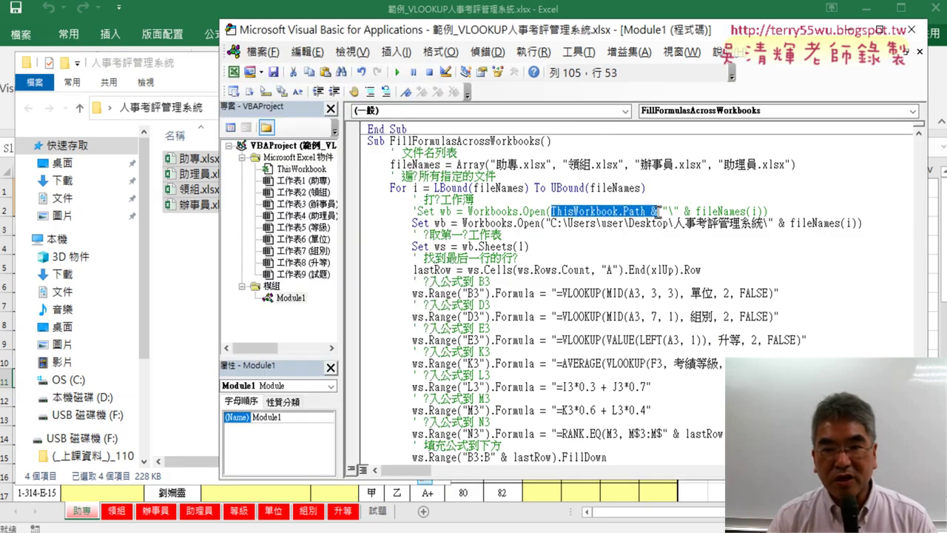
drag(662, 211, 677, 210)
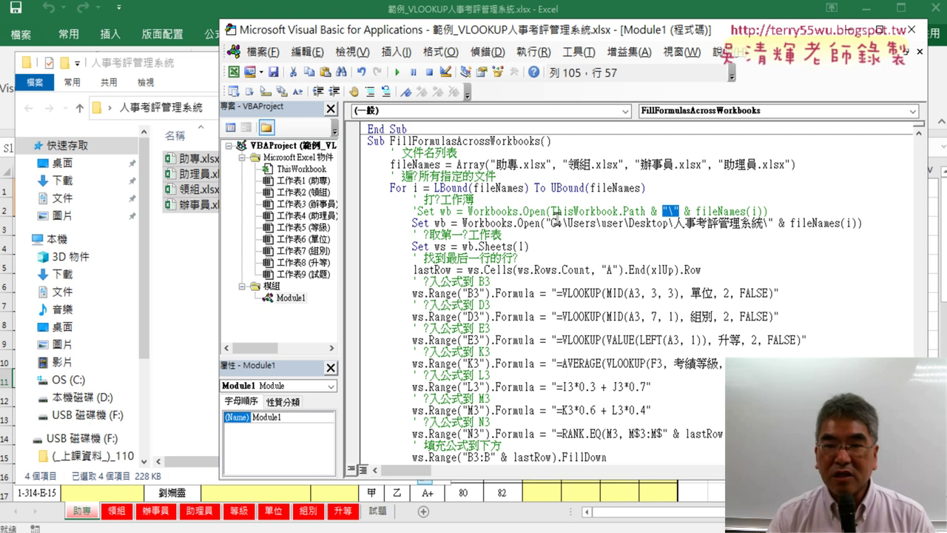
drag(762, 222, 769, 223)
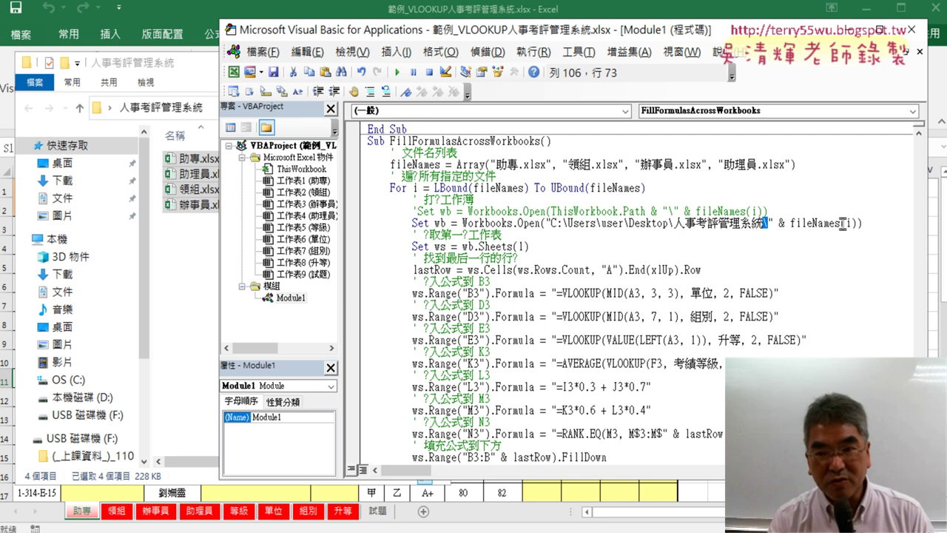
key(BackSpace)
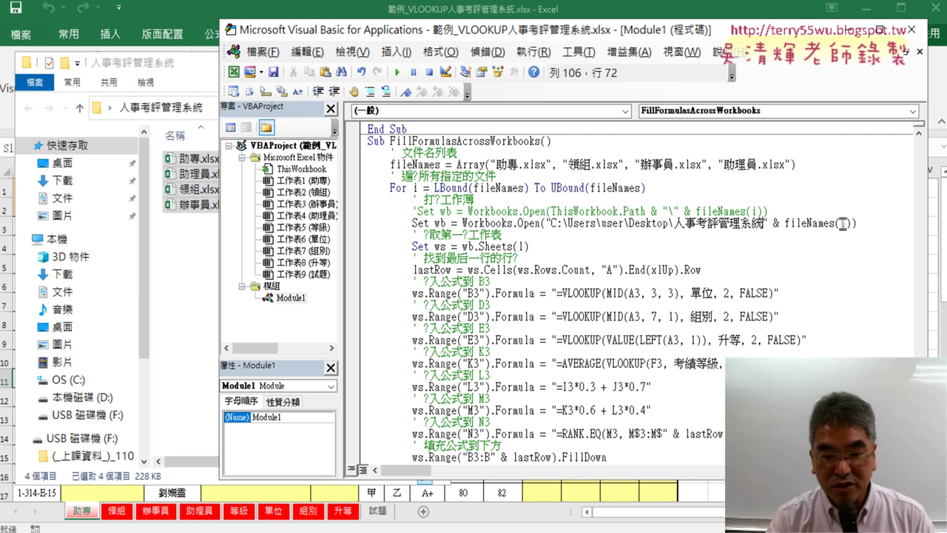
text(\)
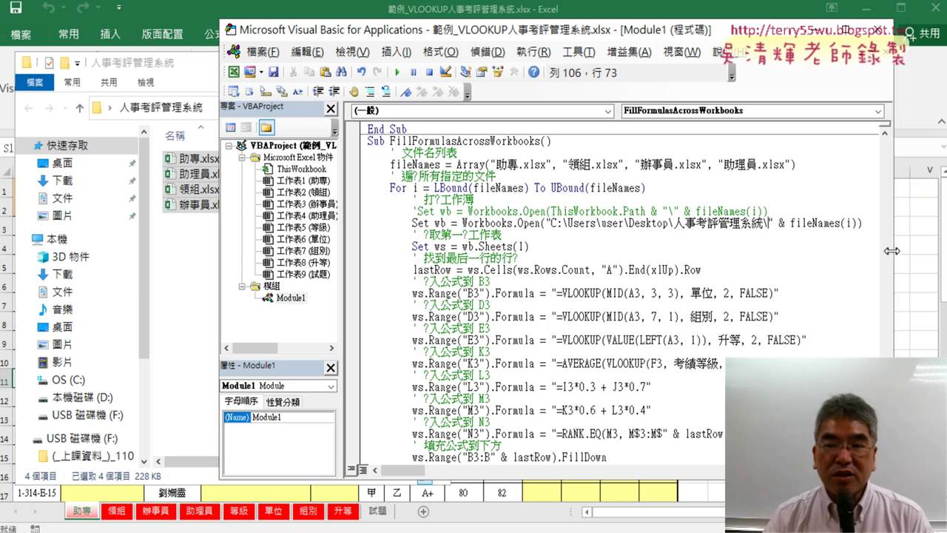
Step: Move the code editor window right and scroll up to review the 清除 macro
drag(928, 251, 873, 251)
scroll(772, 244, down, 1)
drag(638, 28, 737, 27)
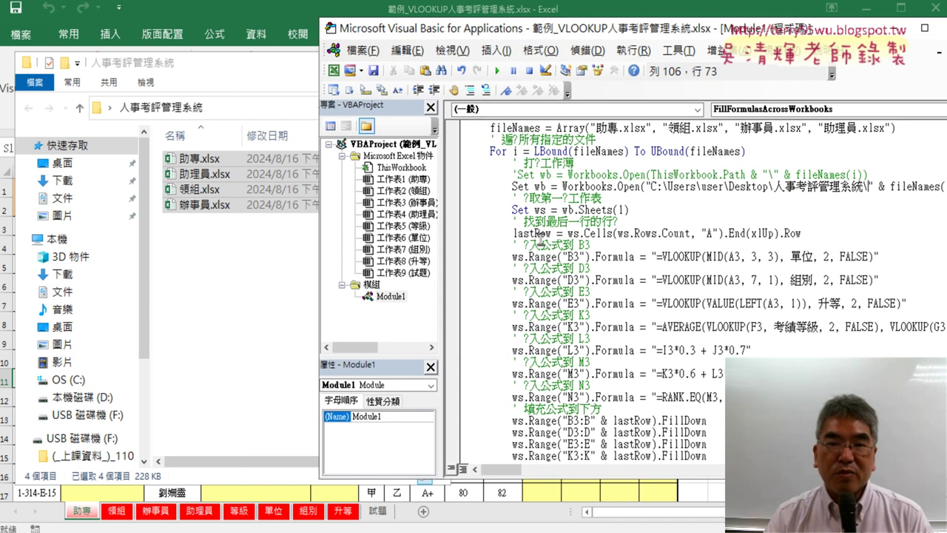
scroll(543, 239, up, 1)
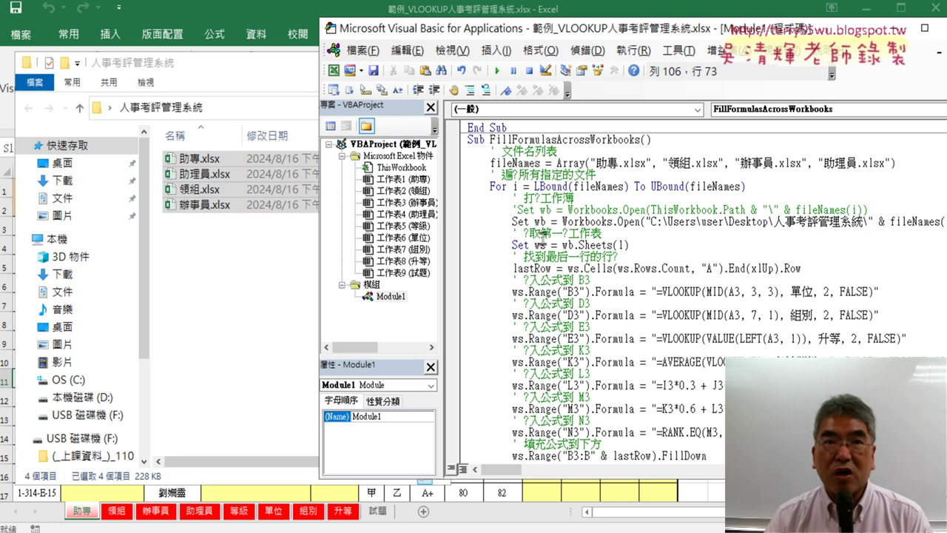
scroll(543, 238, up, 2)
scroll(542, 239, up, 1)
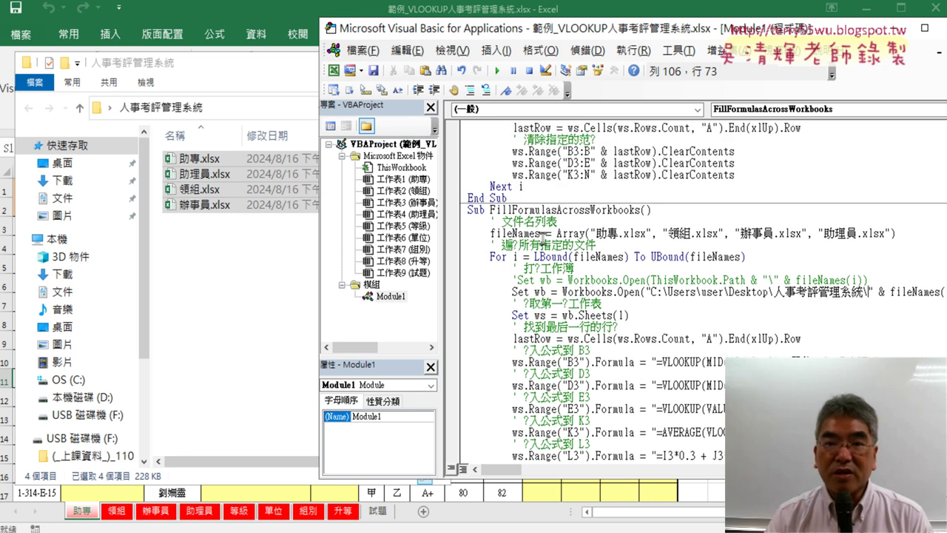
scroll(543, 238, up, 3)
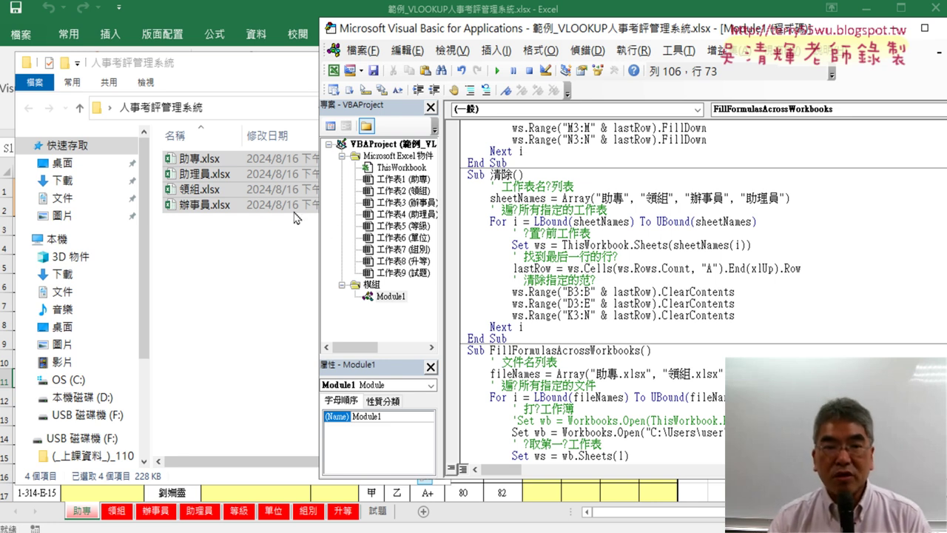
click(225, 248)
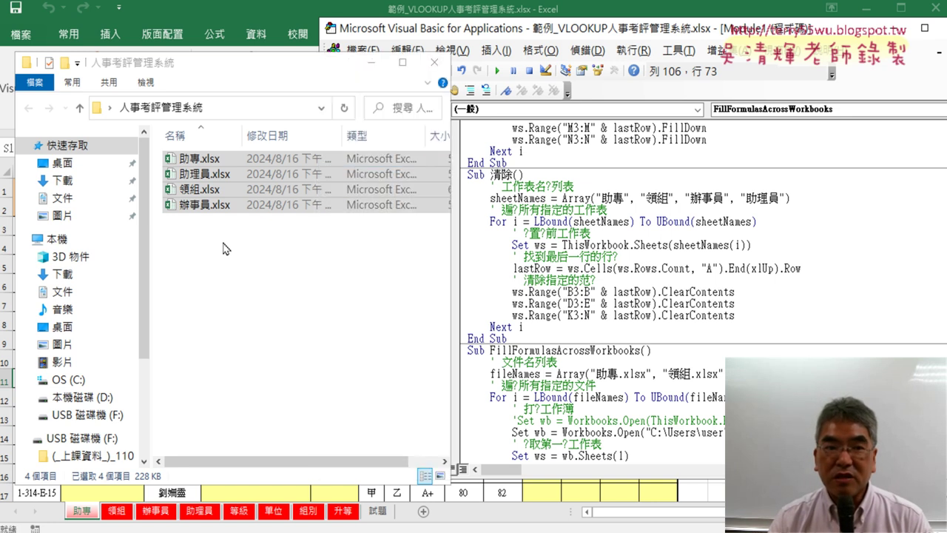
Step: Open 助專.xlsx and clear the 單位 column B and 組別/升等 columns D:E from row 3
double_click(225, 160)
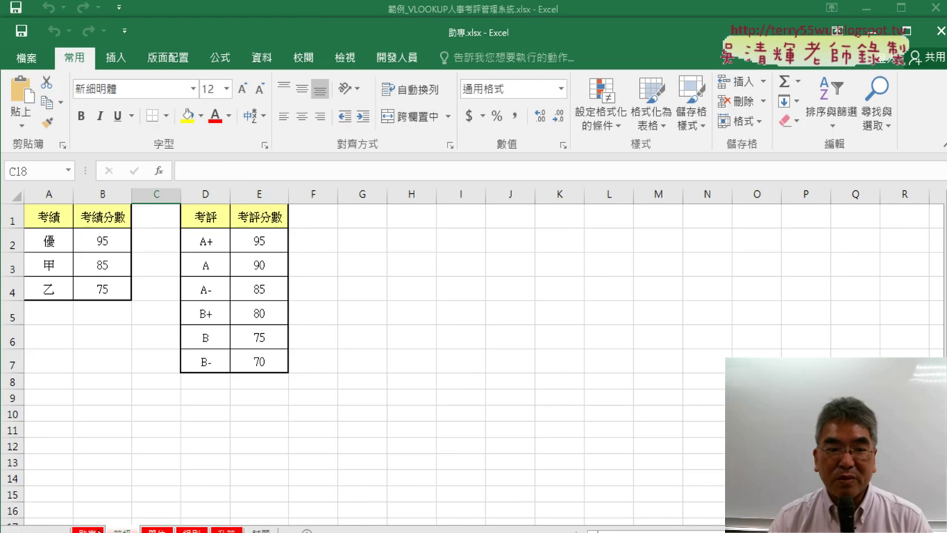
click(87, 530)
double_click(556, 43)
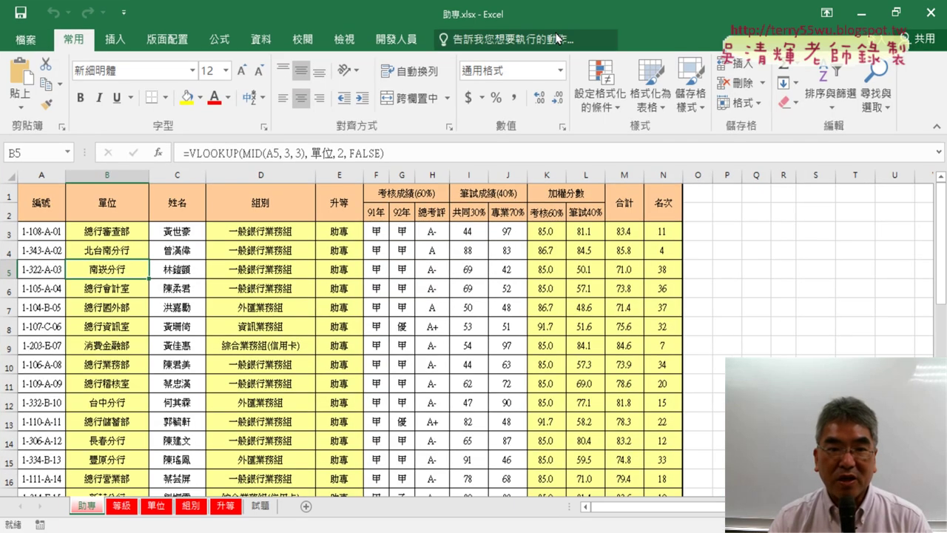
click(128, 233)
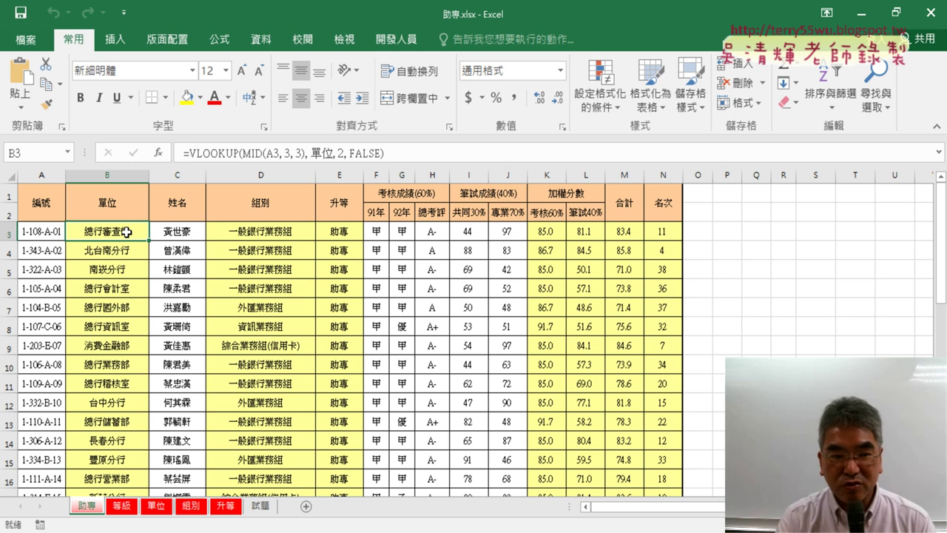
key(ctrl+shift+Down)
key(Delete)
scroll(234, 251, up, 6)
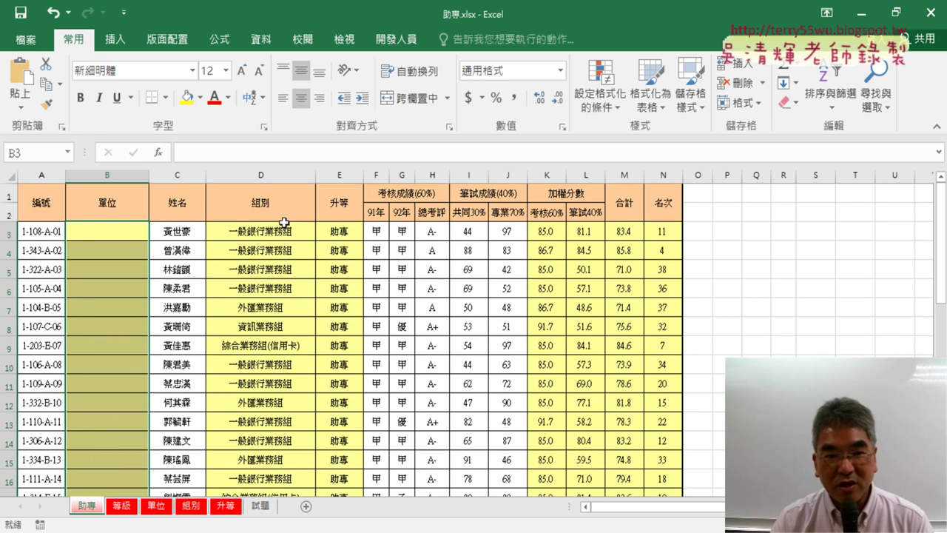
drag(285, 229, 339, 270)
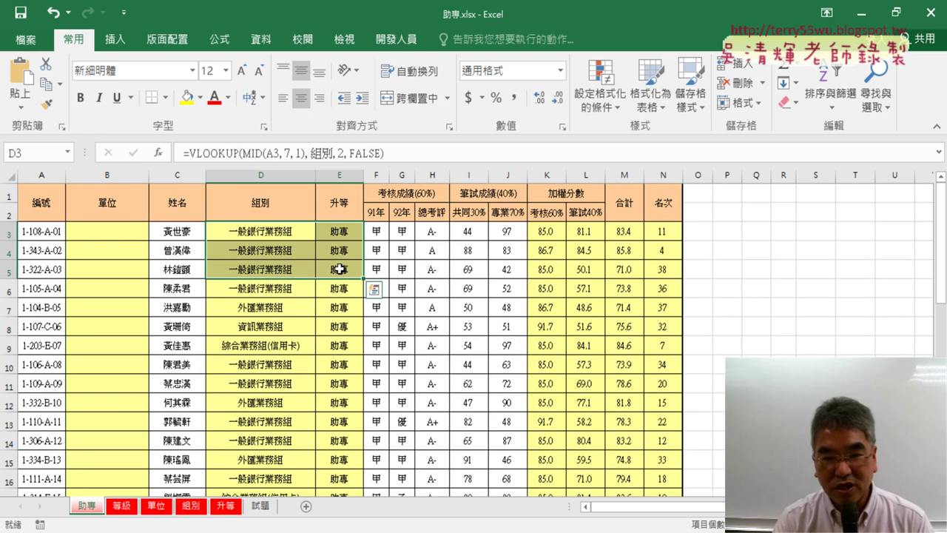
key(ctrl+shift+Down)
key(Delete)
scroll(340, 269, up, 6)
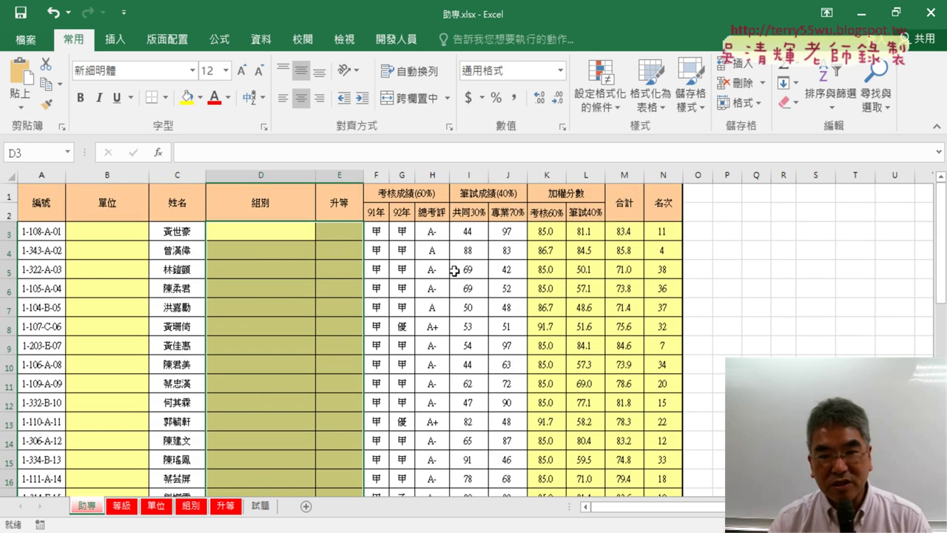
Step: Clear the weighted score, total and rank cells K3:N down to the last row
click(552, 230)
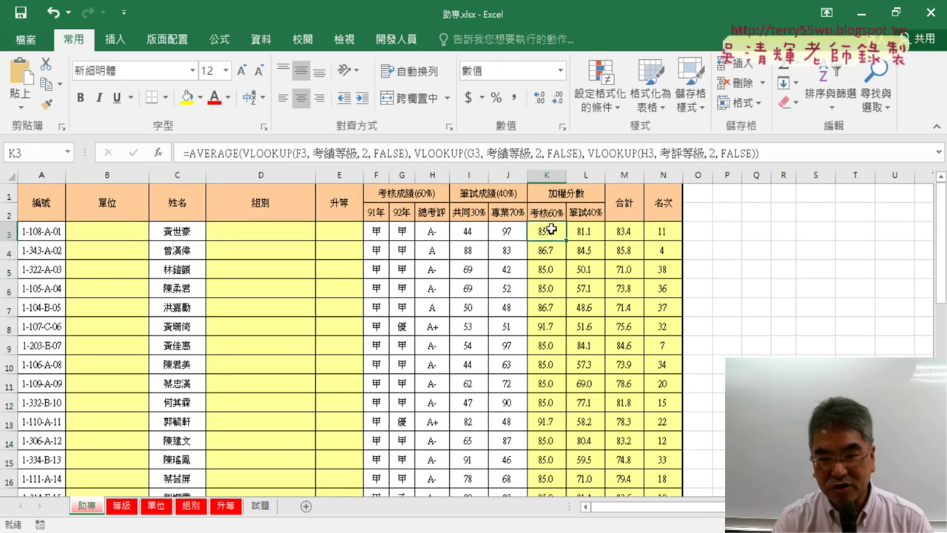
key(ctrl+shift+Right)
key(ctrl+shift+Down)
key(Delete)
scroll(551, 230, up, 6)
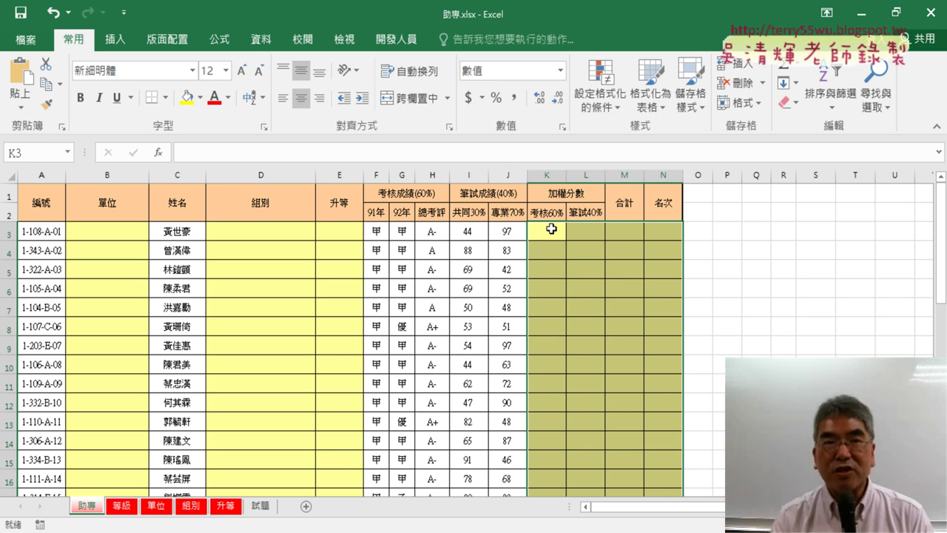
Step: Close 助專.xlsx without saving and bring up the Visual Basic editor
click(931, 16)
click(470, 289)
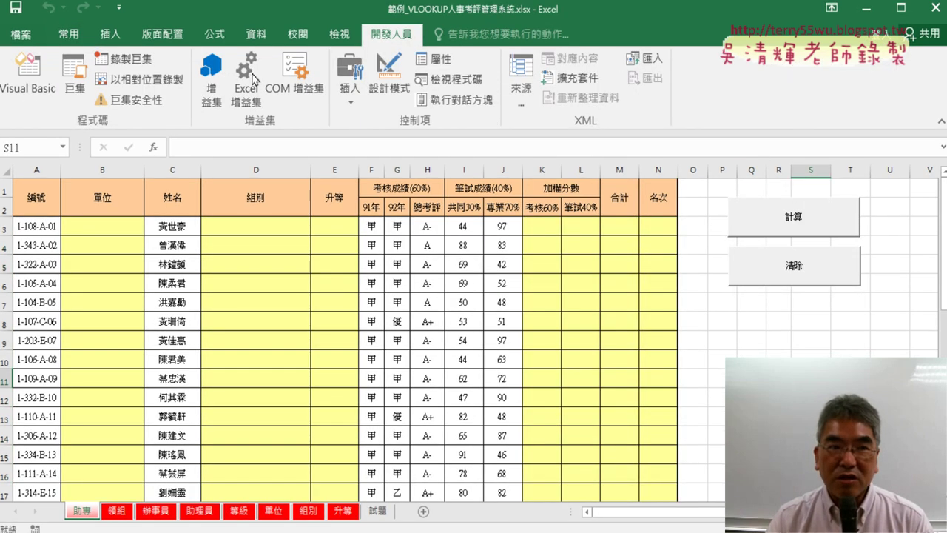
click(28, 78)
click(240, 7)
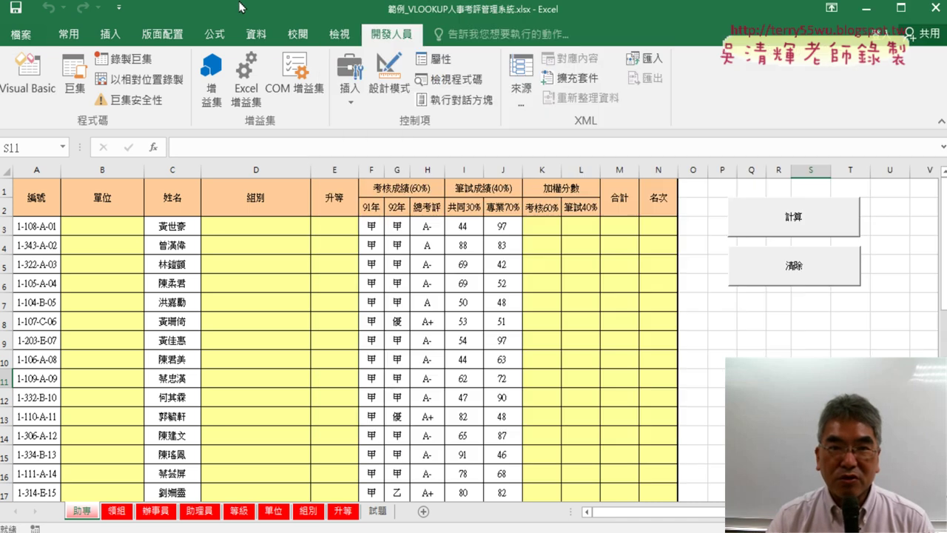
mouse_move(562, 1)
click(881, 16)
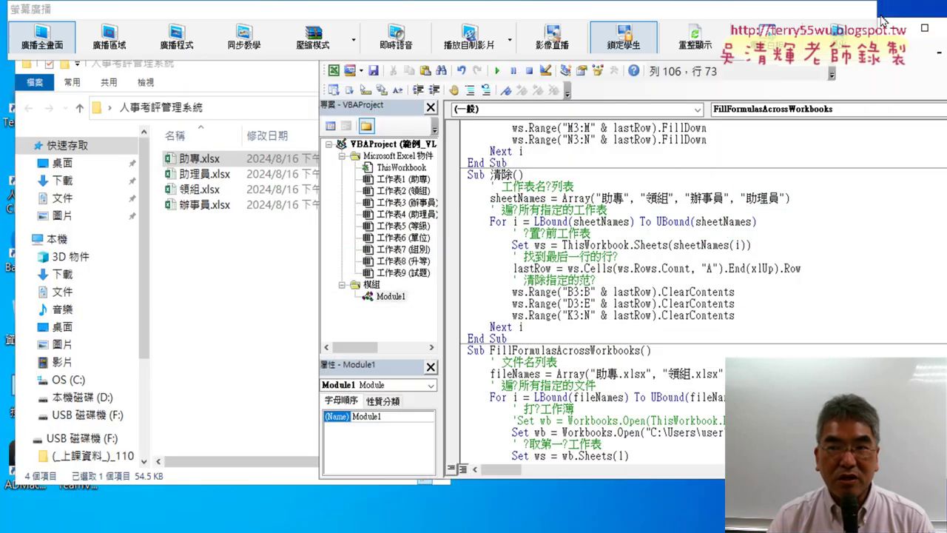
scroll(591, 259, down, 3)
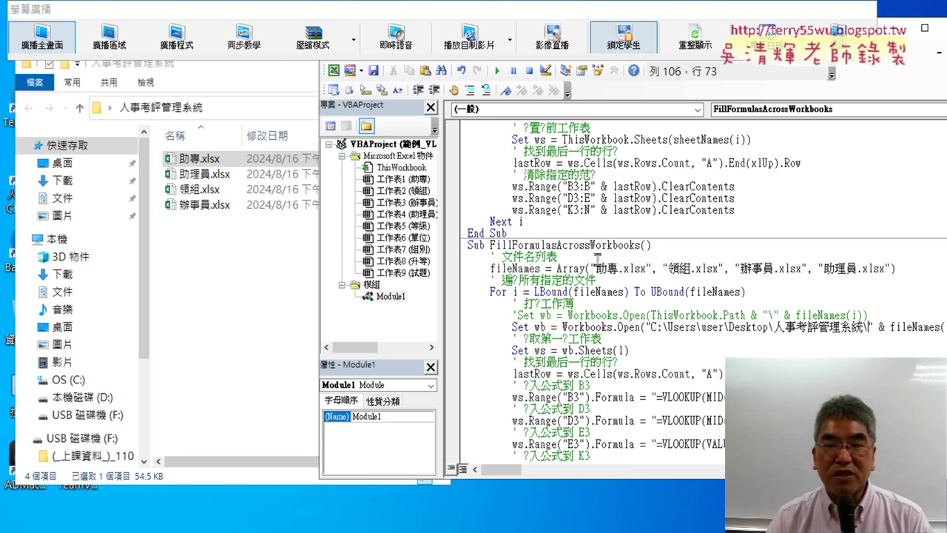
scroll(596, 255, down, 2)
scroll(597, 256, down, 1)
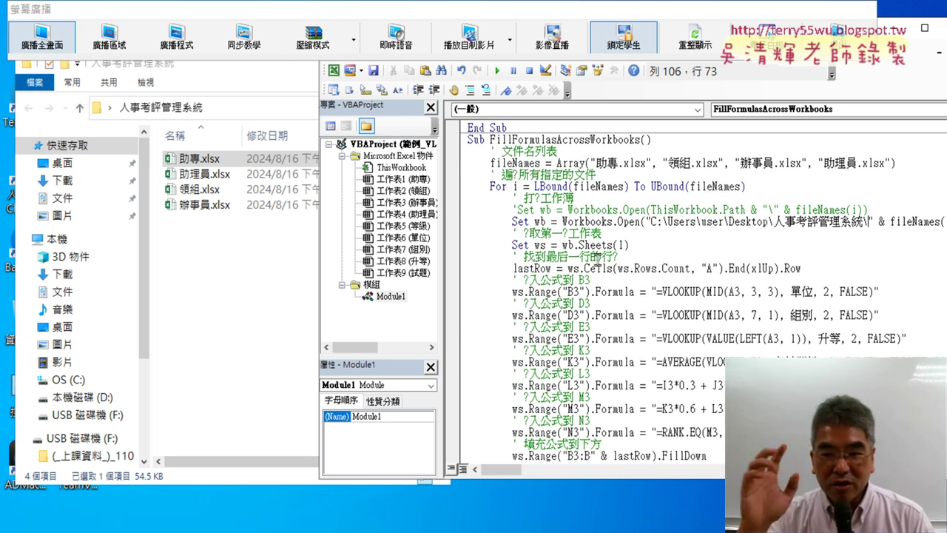
scroll(614, 275, down, 2)
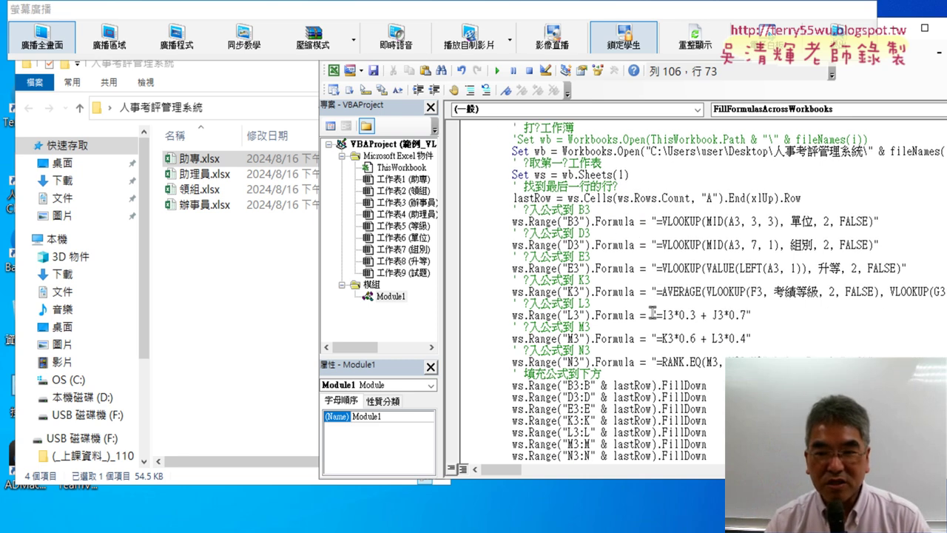
scroll(669, 337, down, 1)
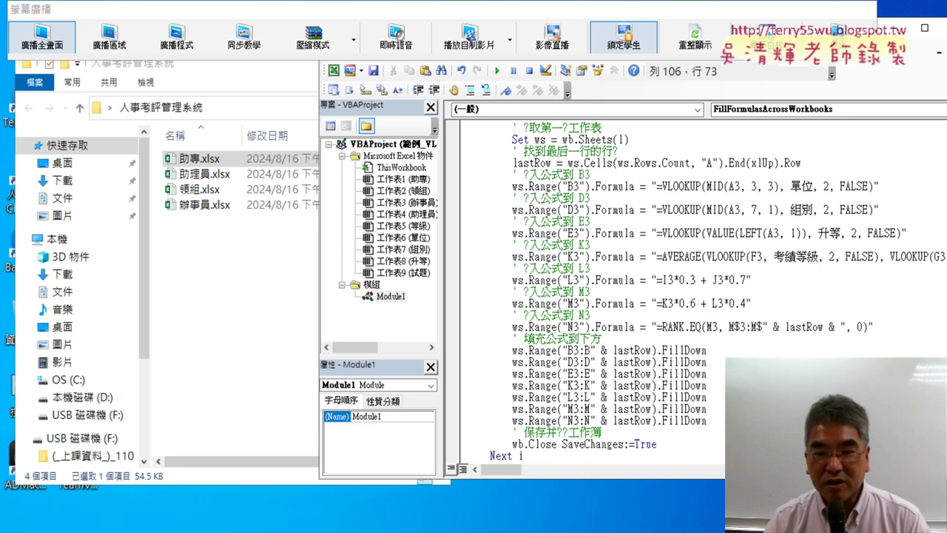
drag(707, 420, 460, 176)
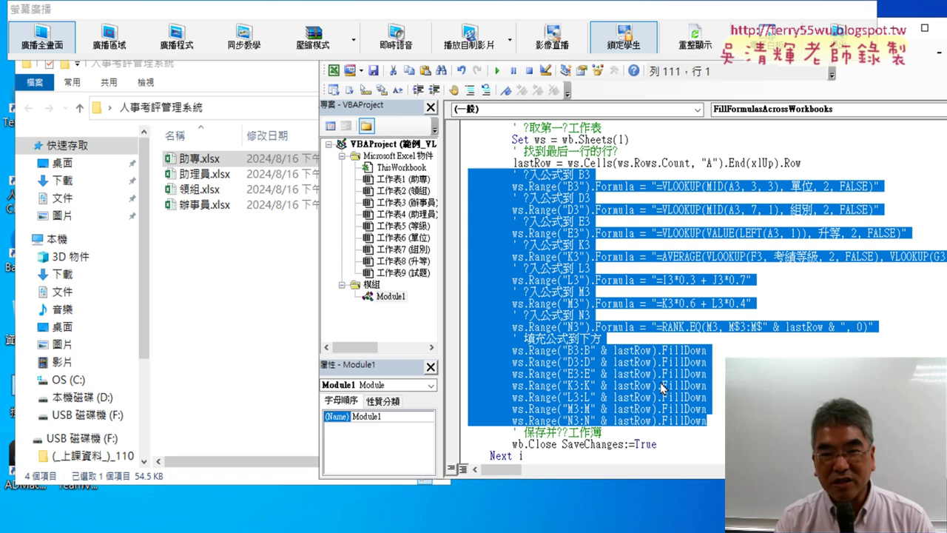
scroll(663, 386, up, 1)
scroll(637, 281, up, 1)
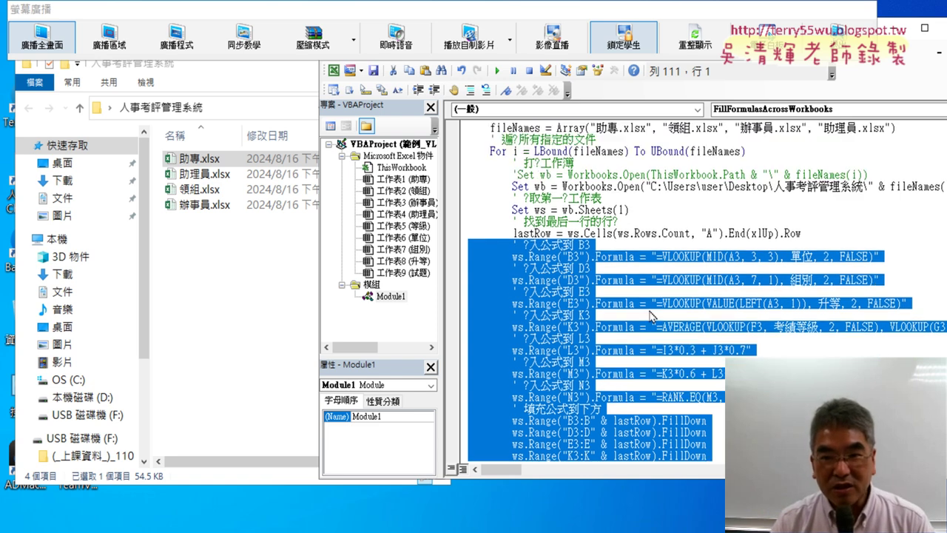
scroll(613, 171, up, 1)
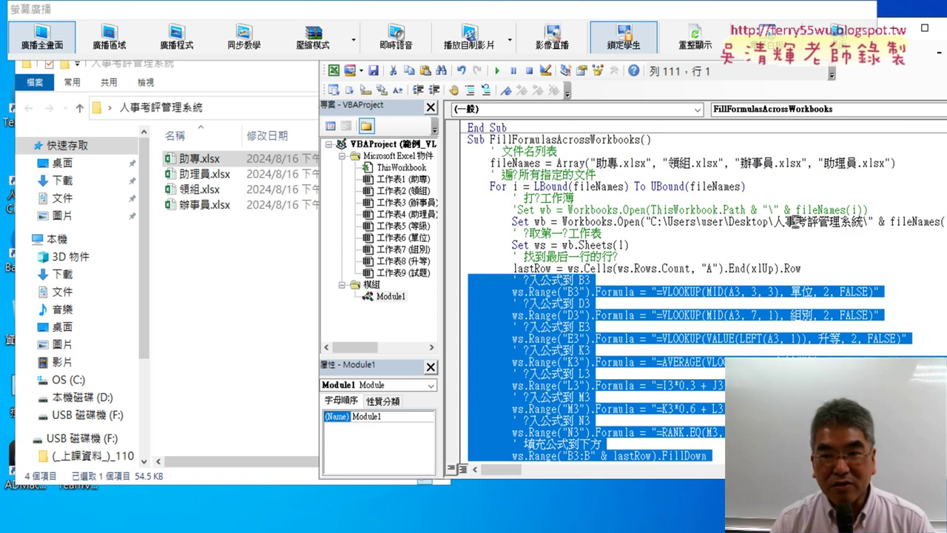
drag(629, 244, 564, 245)
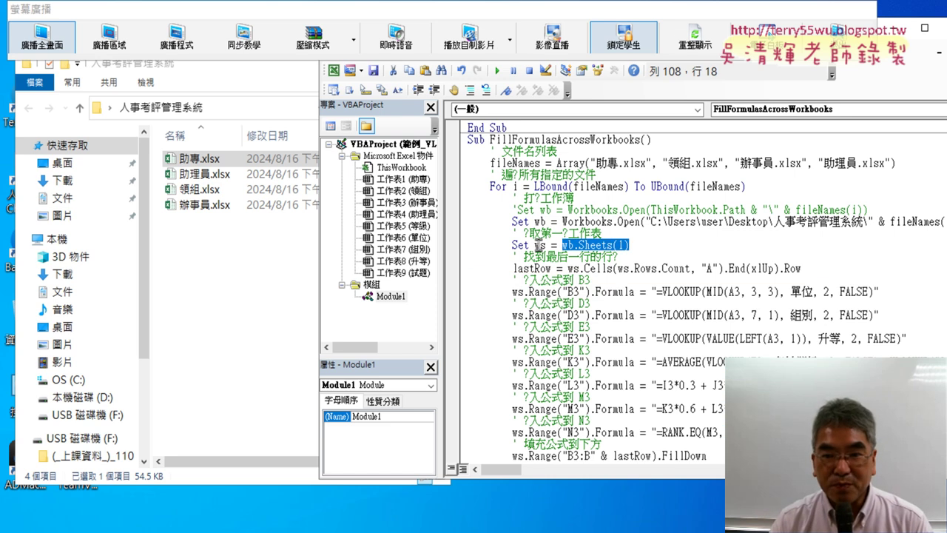
drag(553, 269, 513, 268)
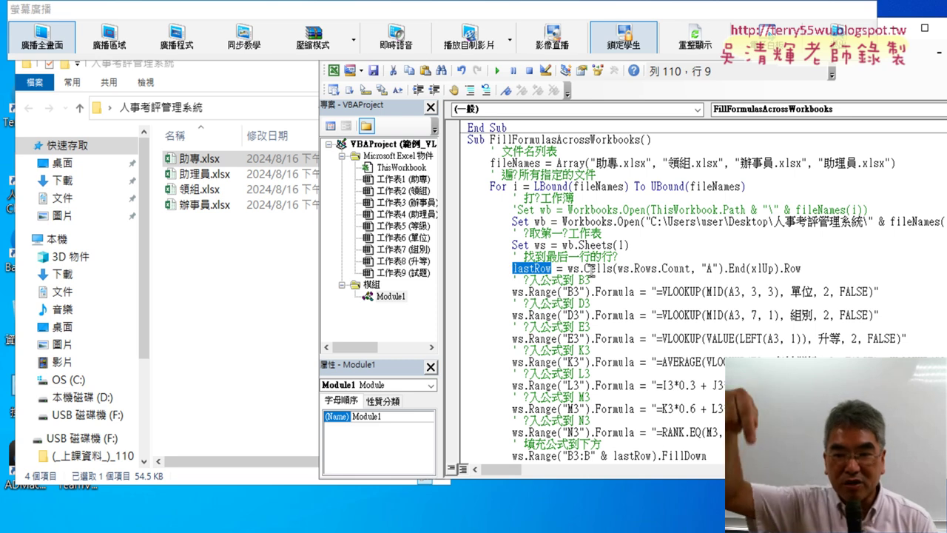
scroll(606, 277, down, 1)
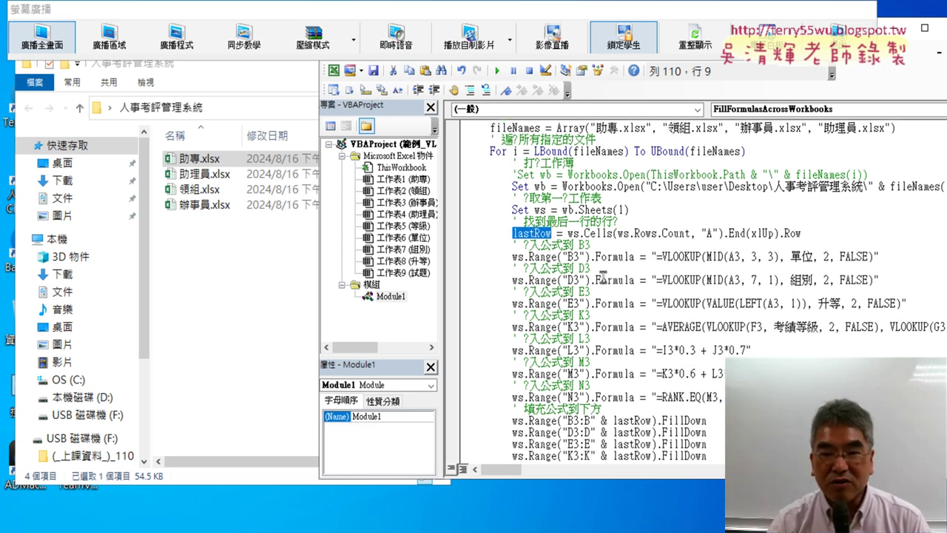
scroll(656, 350, down, 1)
scroll(656, 349, down, 1)
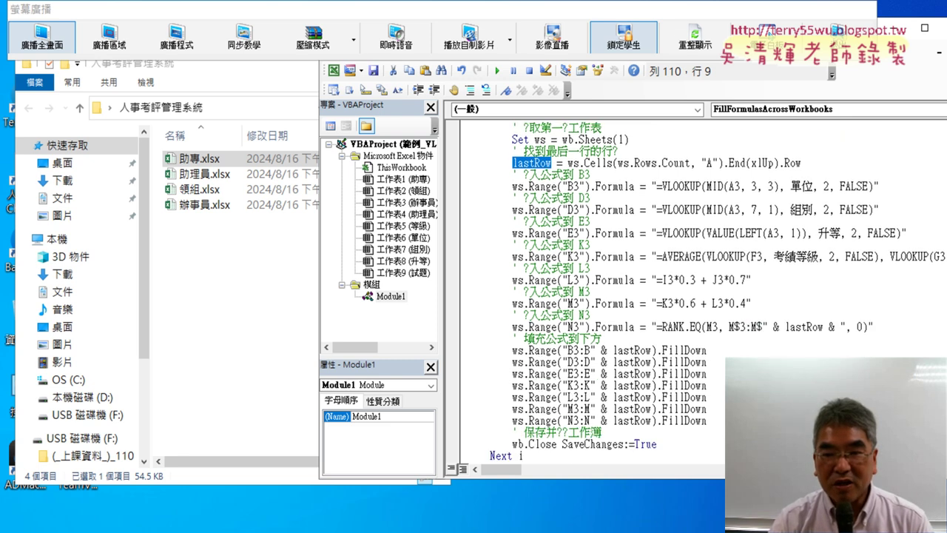
drag(707, 421, 447, 176)
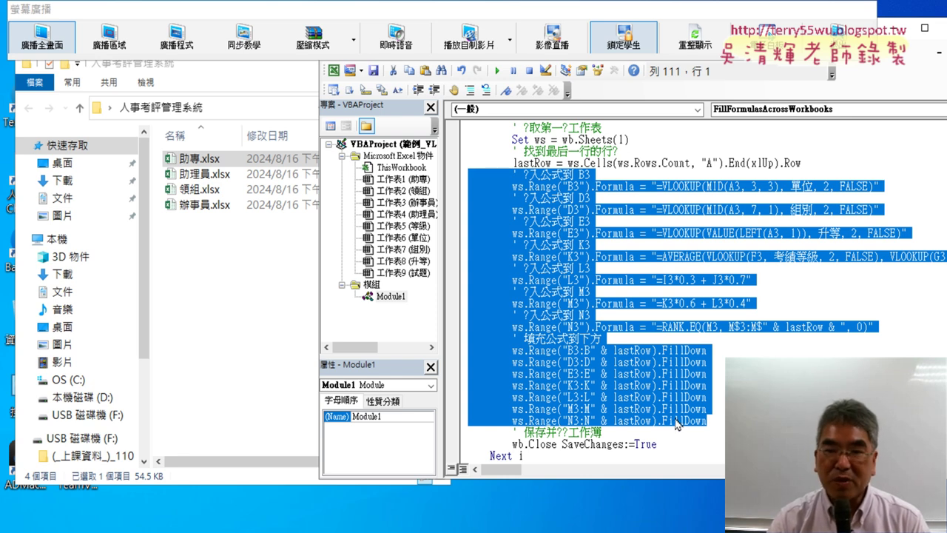
key(Delete)
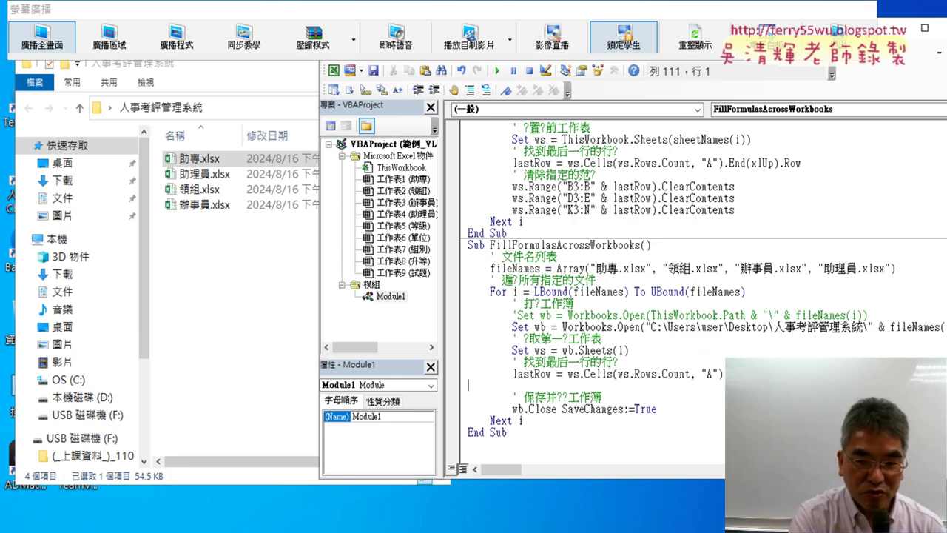
key(ctrl+z)
click(557, 436)
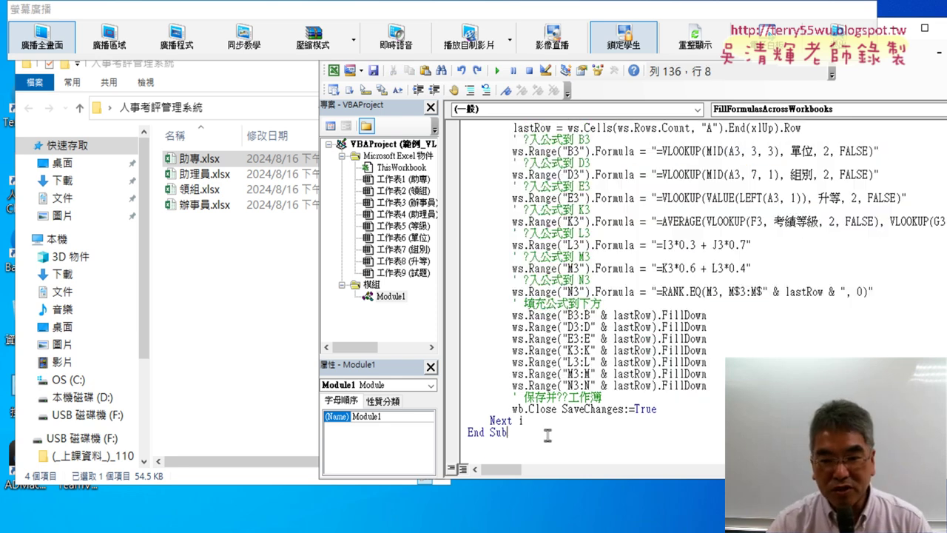
scroll(555, 437, up, 3)
scroll(555, 437, up, 3)
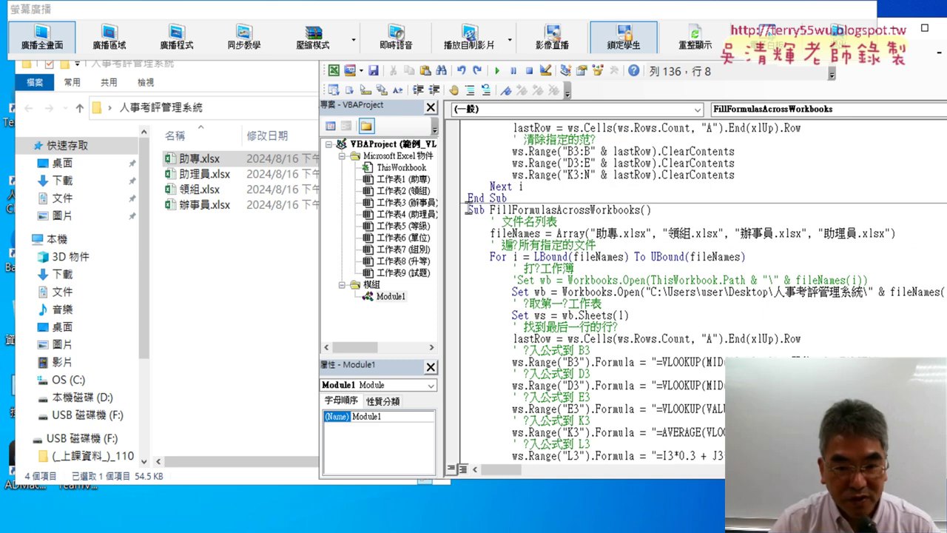
Step: Paste a copy of the FillFormulasAcrossWorkbooks macro below its End Sub
shift+click(467, 209)
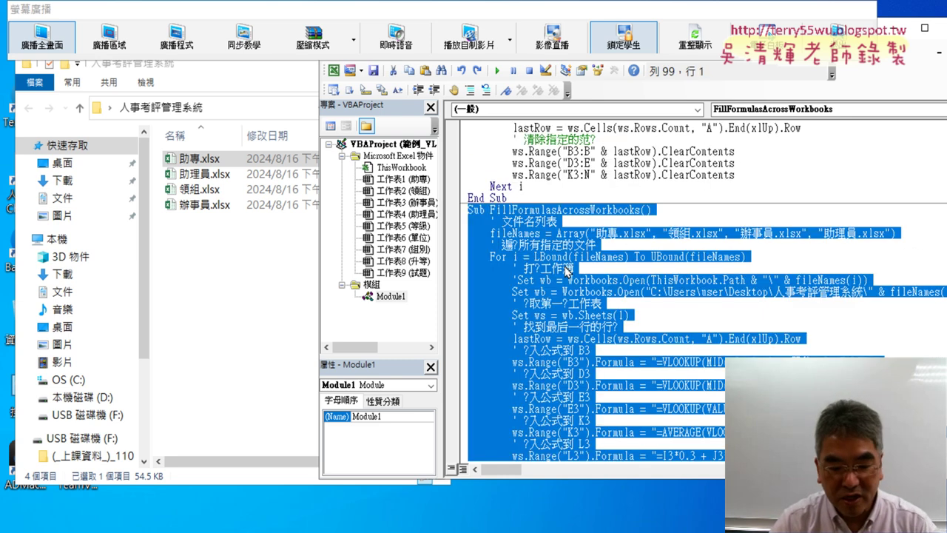
scroll(592, 339, down, 6)
click(490, 451)
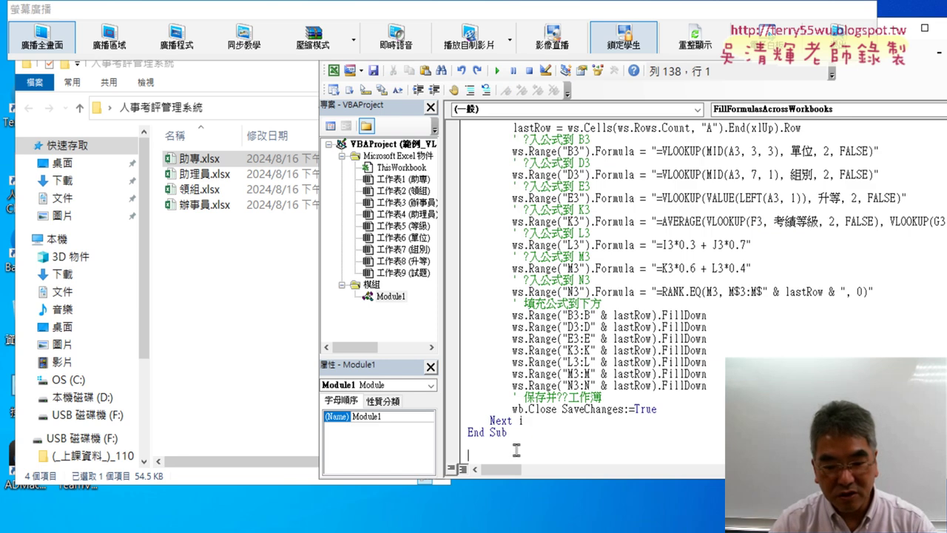
key(ctrl+v)
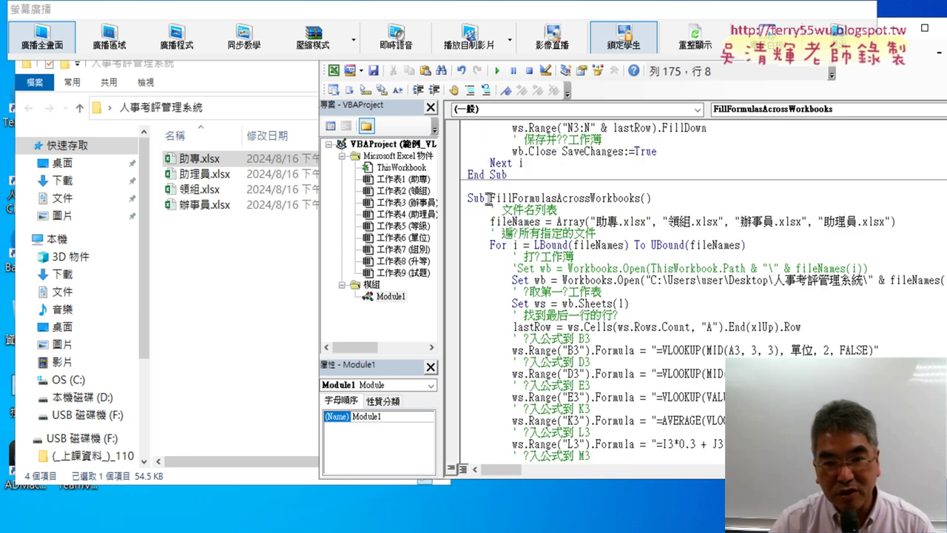
Step: Rename the copied macro to 清除工作簿
drag(489, 198, 642, 198)
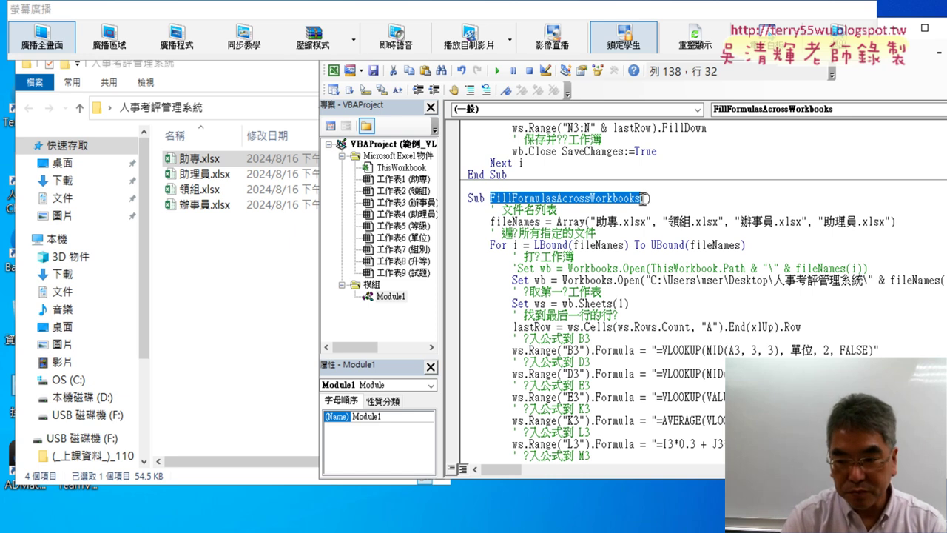
drag(640, 198, 642, 198)
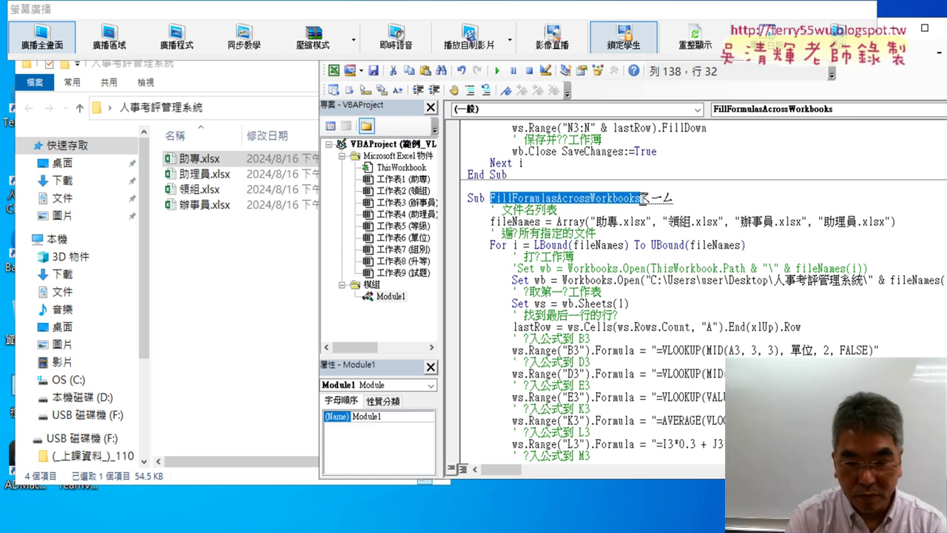
text(請除)
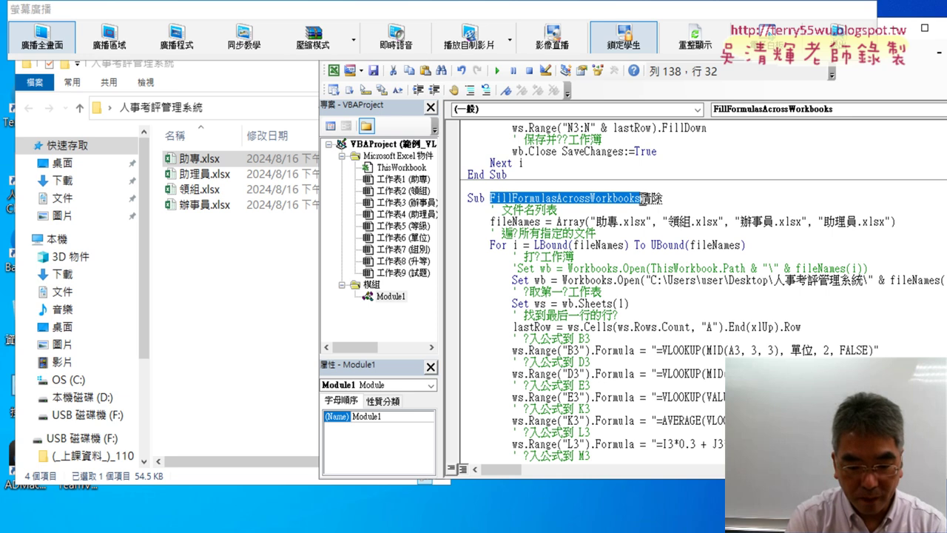
text(工作ㄉ一ㄠ)
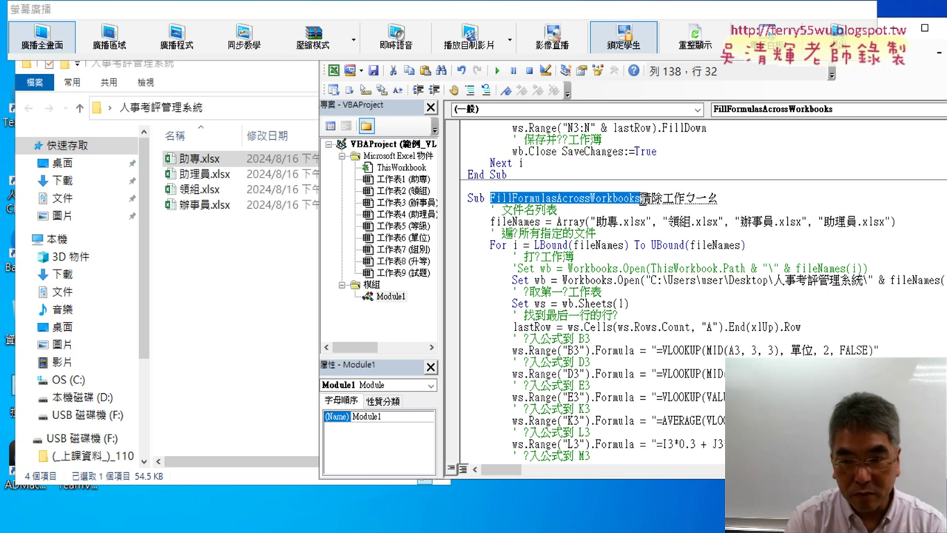
key(BackSpace)
key(BackSpace)
key(4)
text(簿)
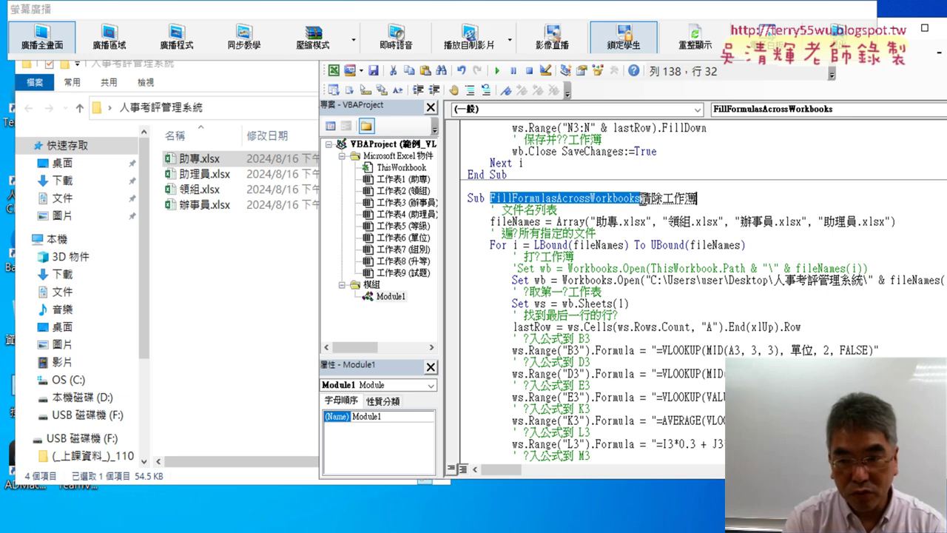
key(Return)
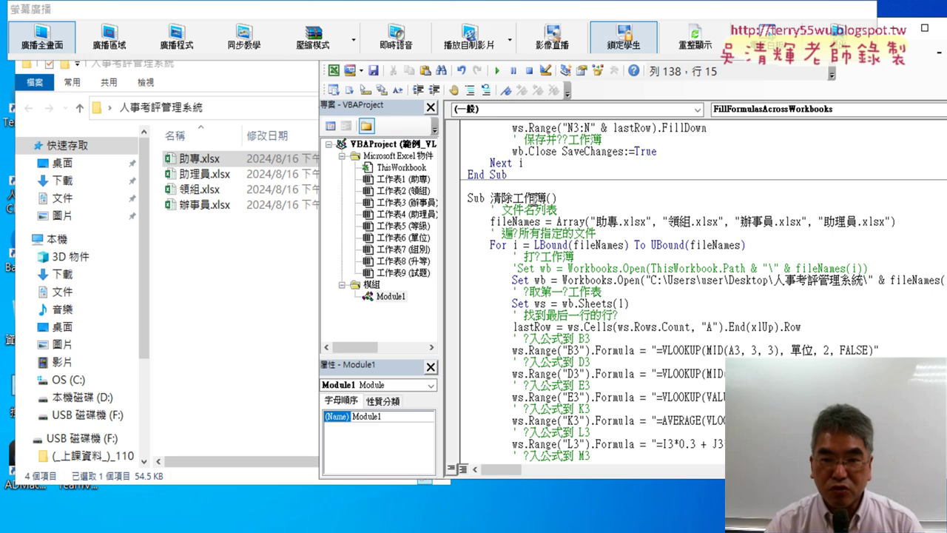
Step: Review the last-row lookup lines in the 清除工作簿 macro
scroll(592, 233, down, 2)
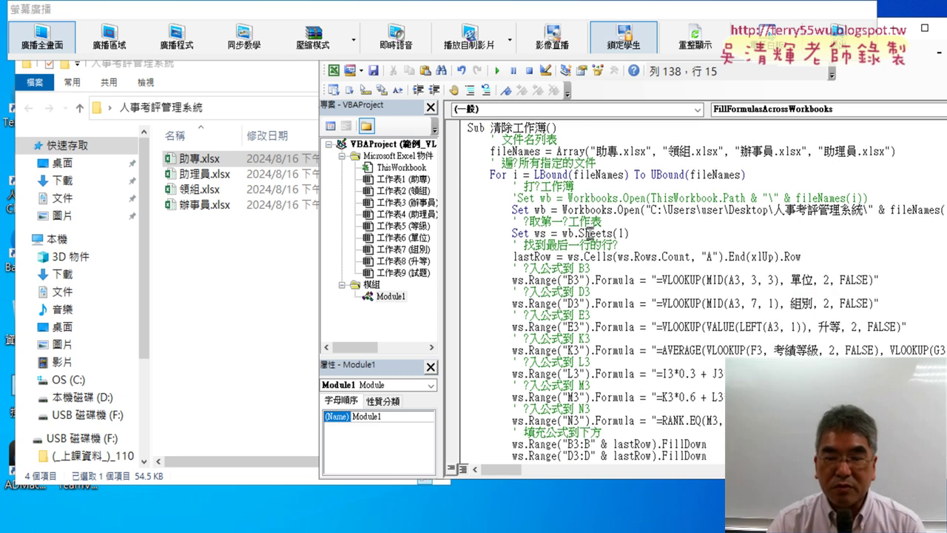
scroll(590, 233, up, 2)
scroll(620, 236, down, 3)
scroll(628, 233, down, 1)
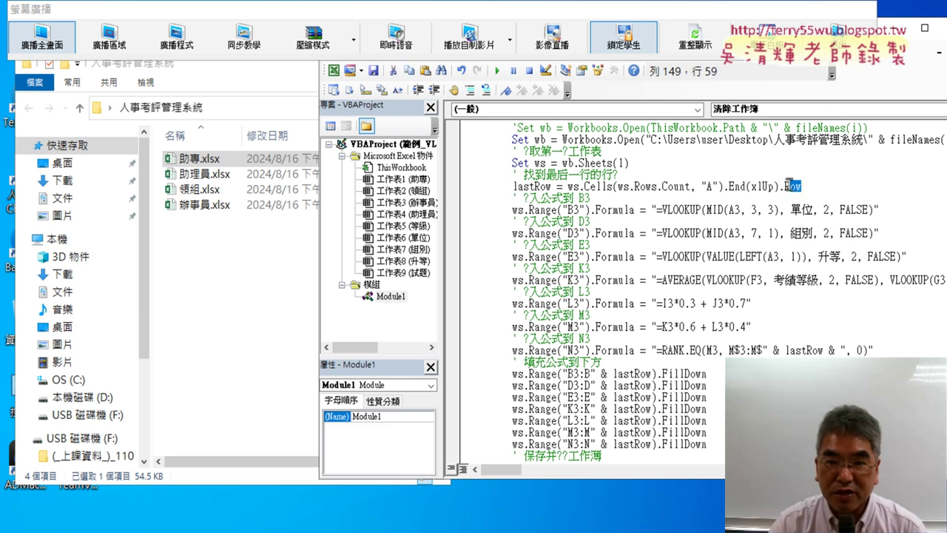
drag(801, 186, 468, 175)
scroll(588, 212, down, 1)
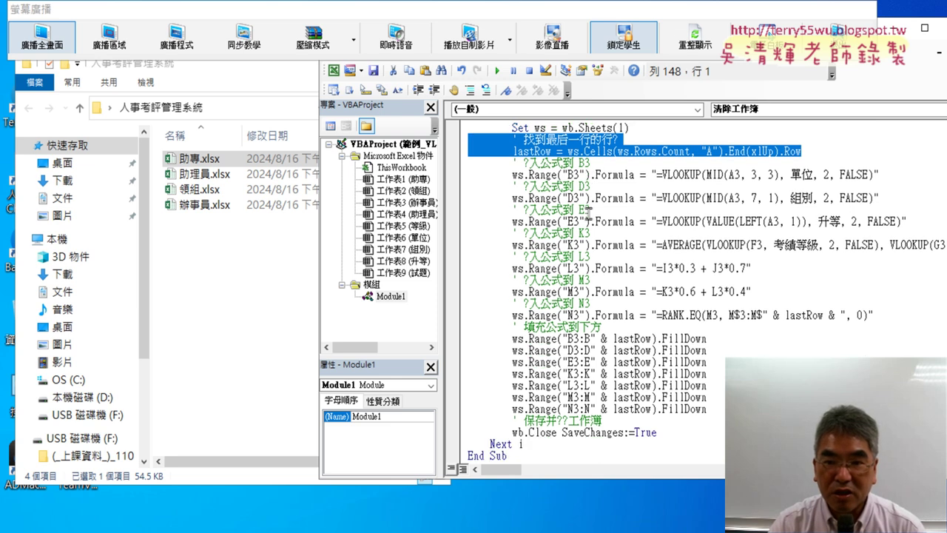
click(574, 175)
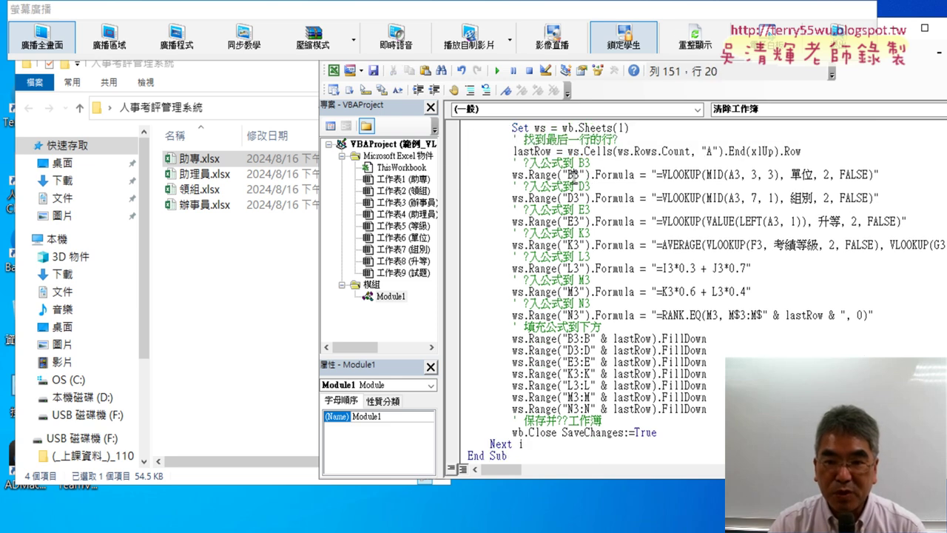
Step: Delete the B3–N3 Formula lines, the leftover comment and the FillDown block
click(578, 315)
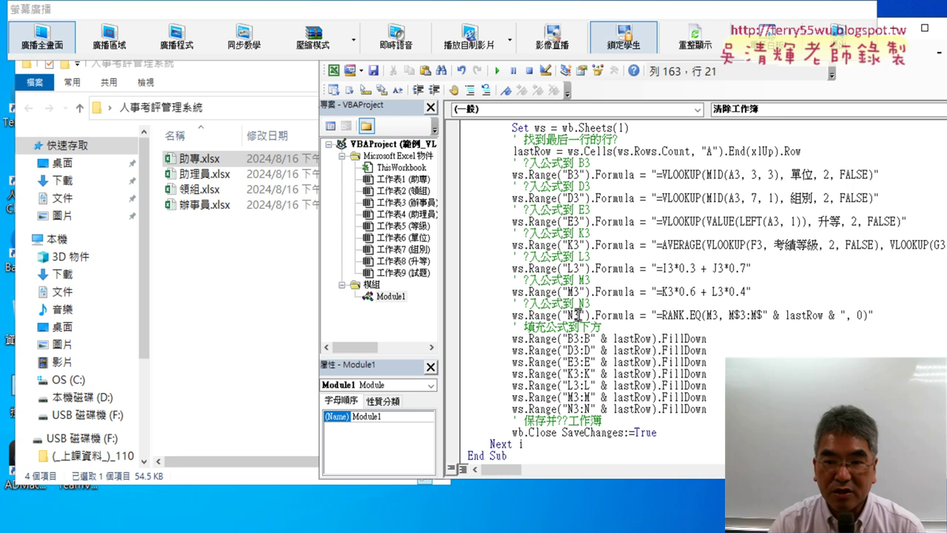
drag(876, 316, 457, 171)
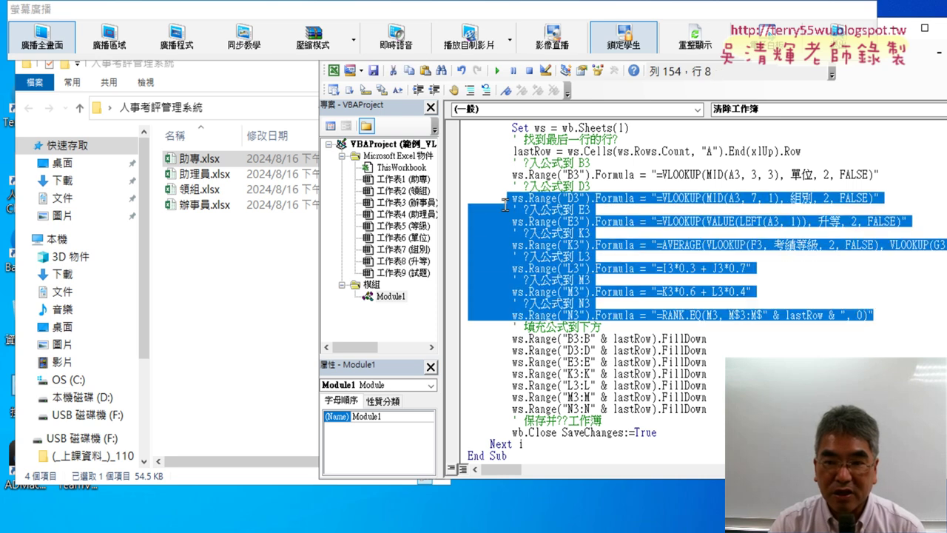
key(Delete)
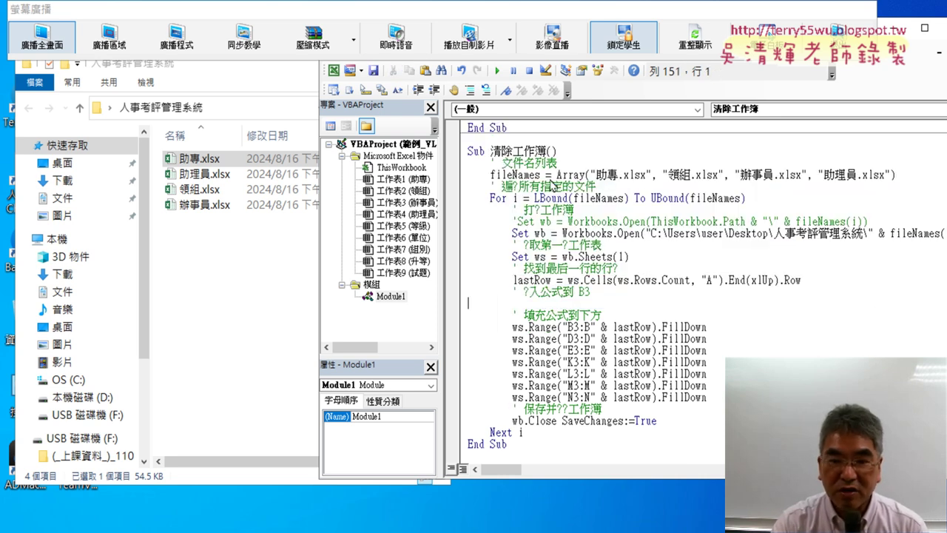
key(Delete)
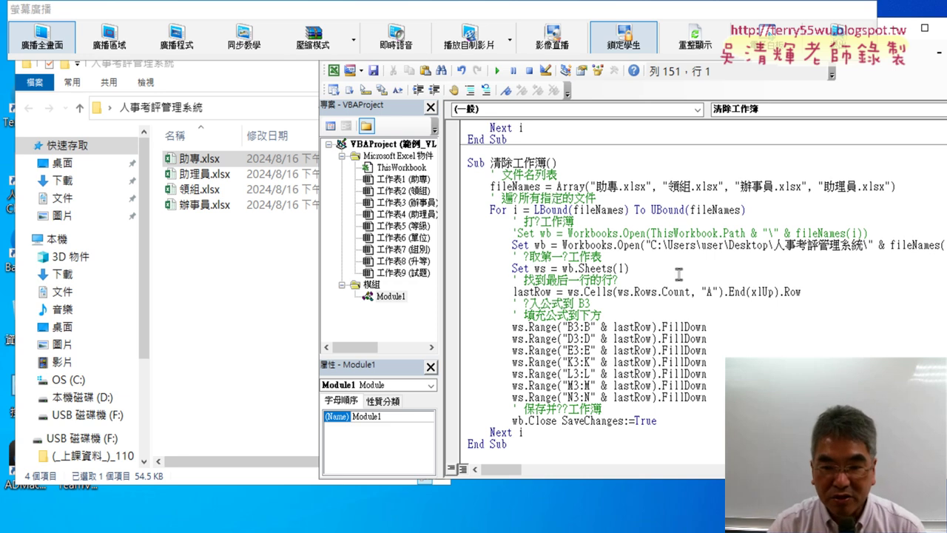
mouse_move(707, 397)
mouse_down()
mouse_move(666, 397)
mouse_move(457, 306)
mouse_up()
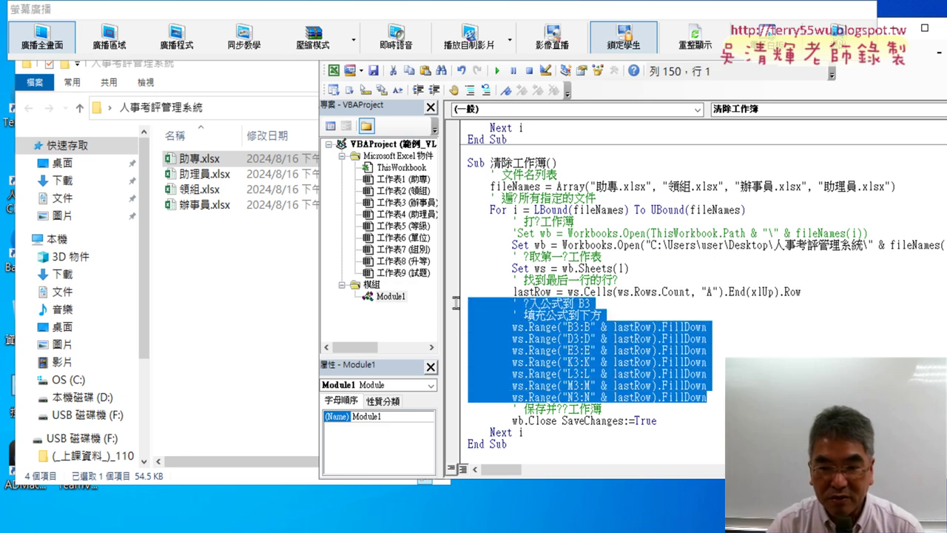
key(Delete)
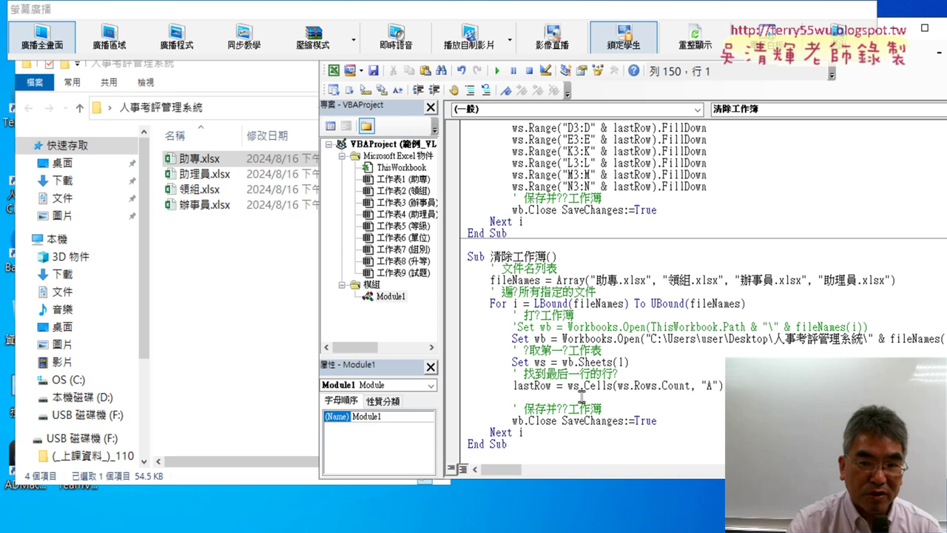
key(Tab)
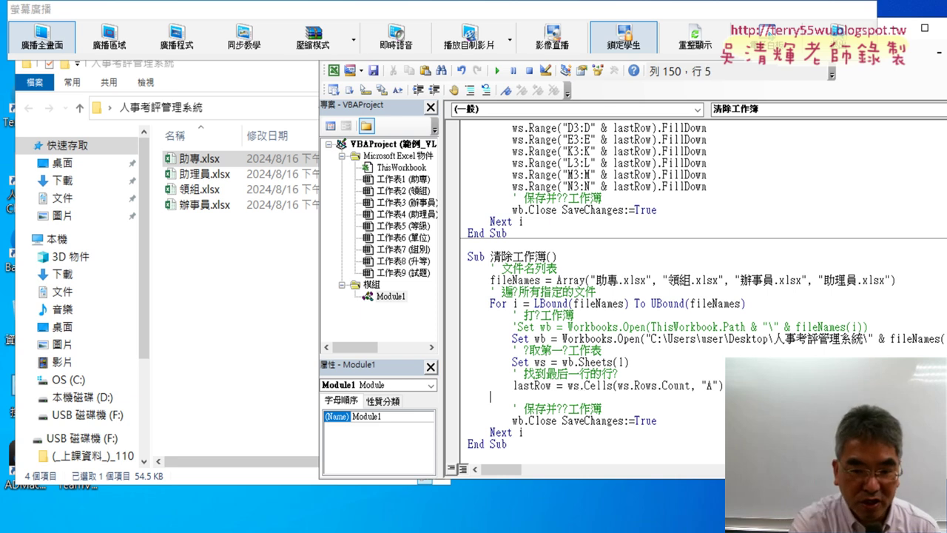
key(Tab)
scroll(611, 319, up, 2)
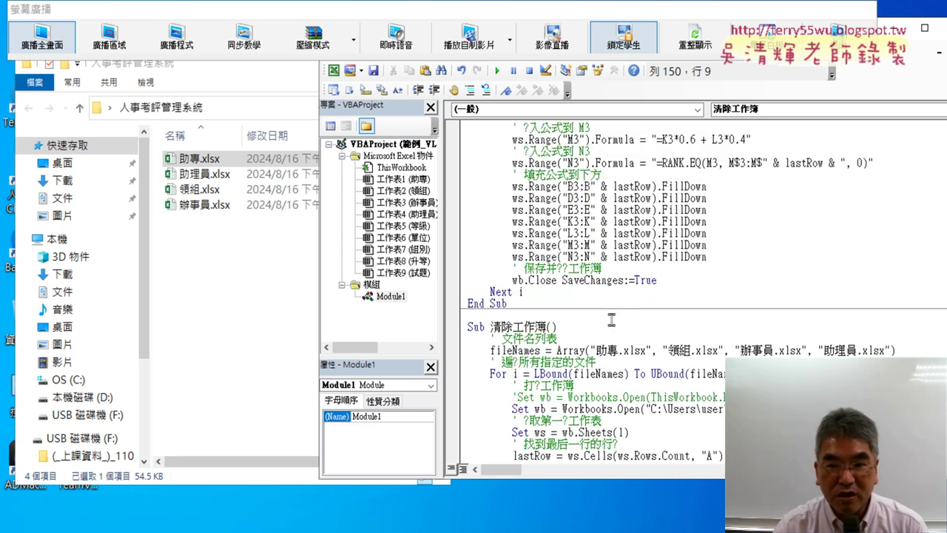
scroll(611, 319, up, 8)
scroll(611, 319, up, 5)
scroll(611, 319, up, 1)
scroll(611, 315, up, 1)
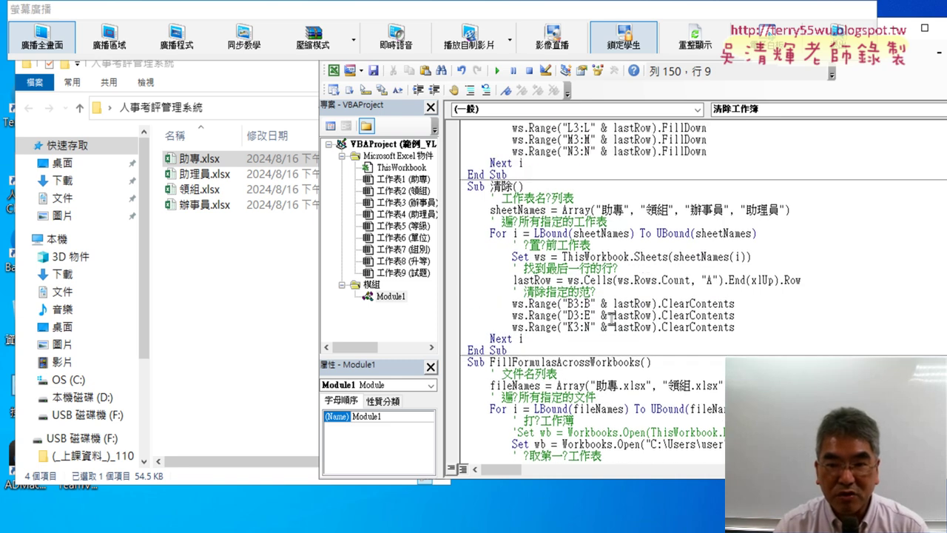
double_click(499, 186)
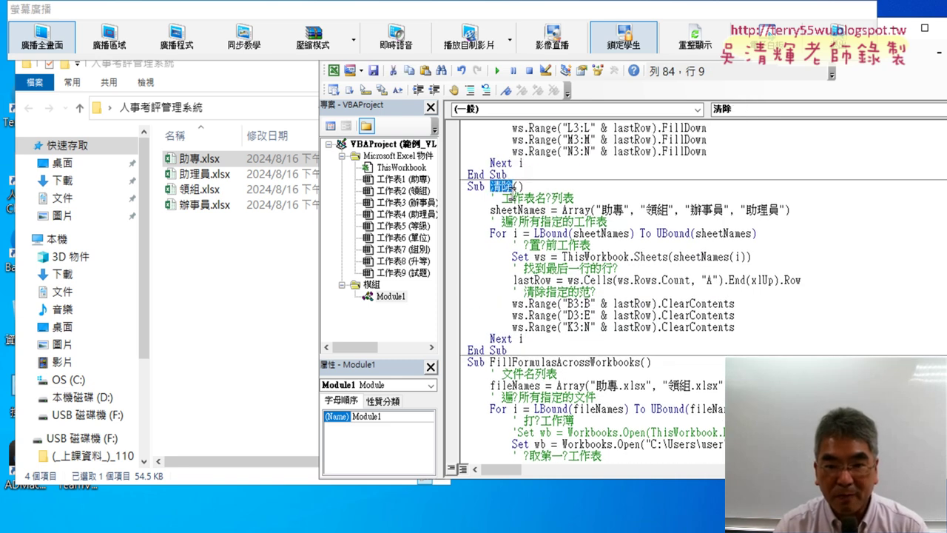
click(746, 324)
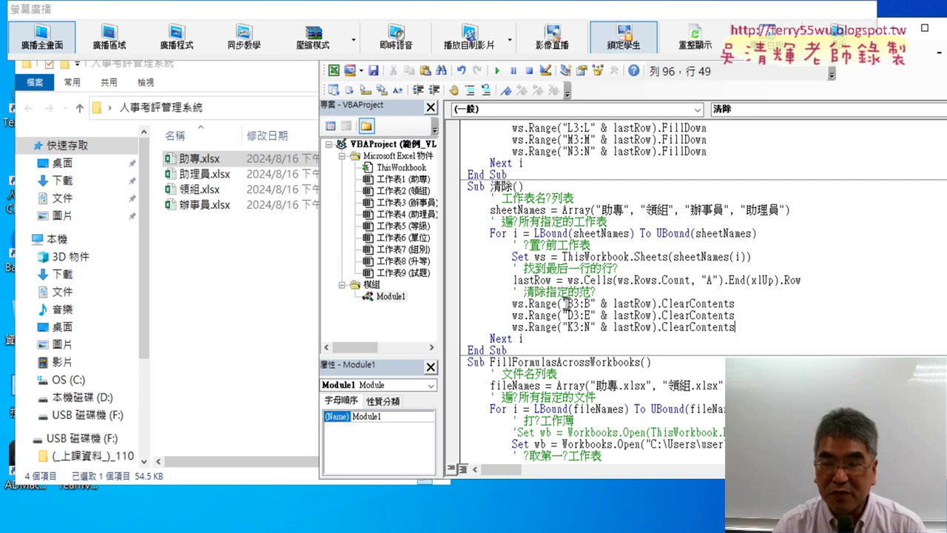
drag(567, 304, 592, 302)
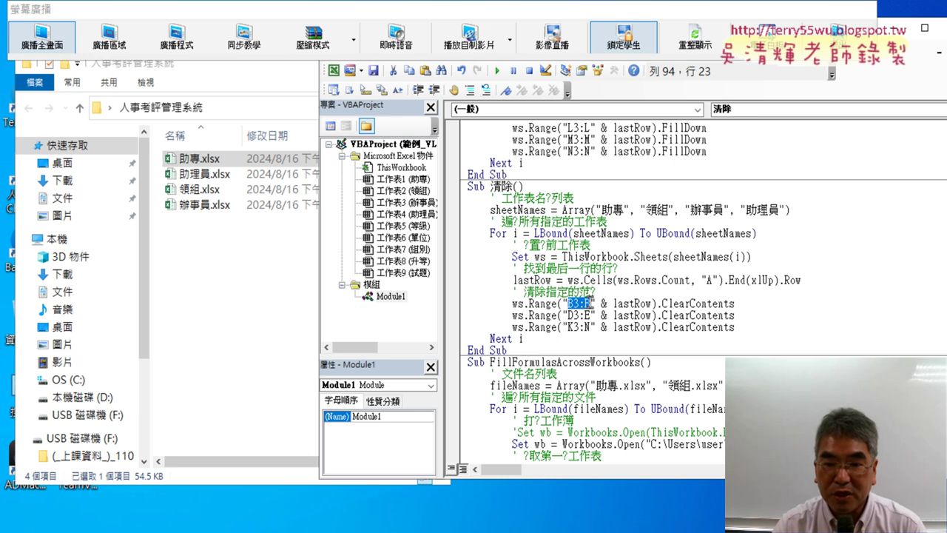
mouse_move(567, 315)
mouse_down()
mouse_move(592, 313)
mouse_move(592, 326)
mouse_up()
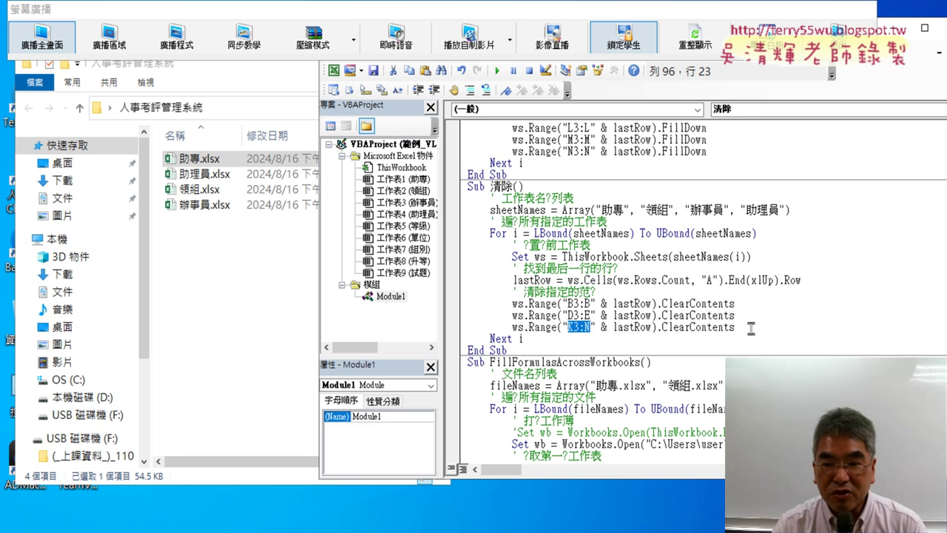
mouse_move(752, 327)
mouse_down()
mouse_move(450, 292)
mouse_move(449, 301)
mouse_up()
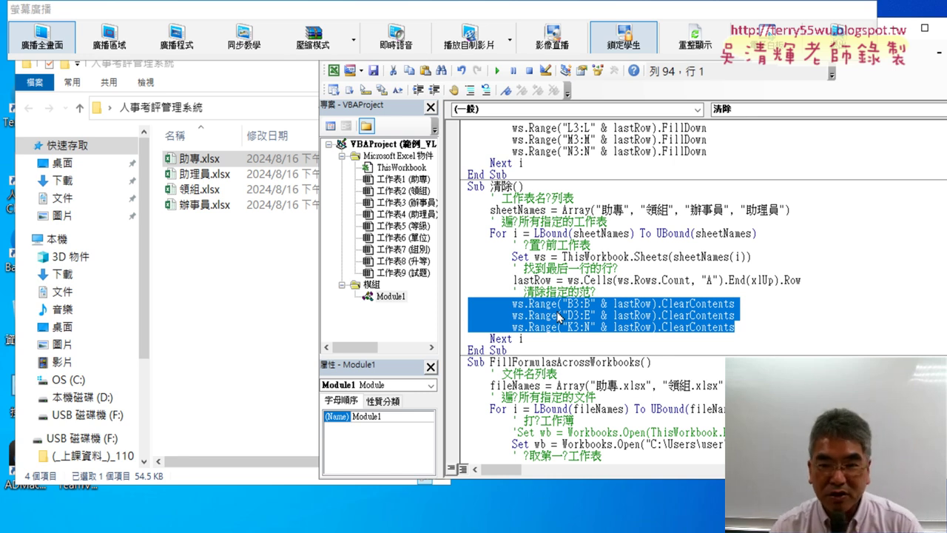
scroll(560, 316, down, 9)
scroll(560, 312, down, 5)
scroll(560, 312, down, 2)
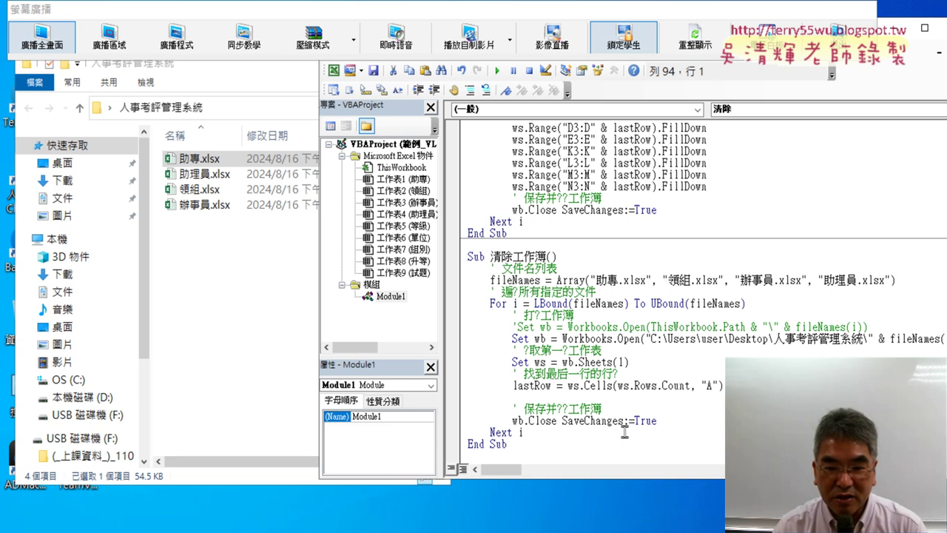
Step: Paste the B3:B, D3:E and K3:N ClearContents lines after lastRow and check their ws sheet reference
click(598, 398)
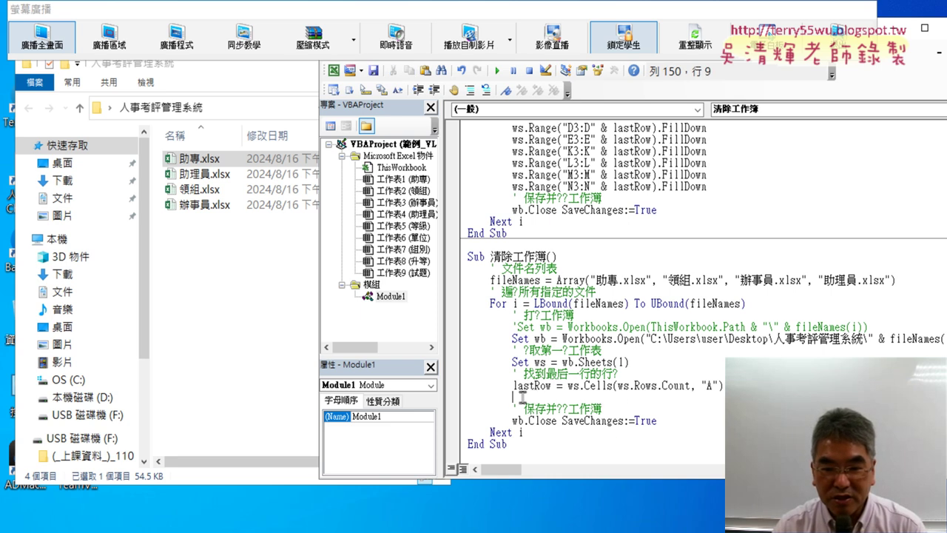
drag(518, 398, 465, 397)
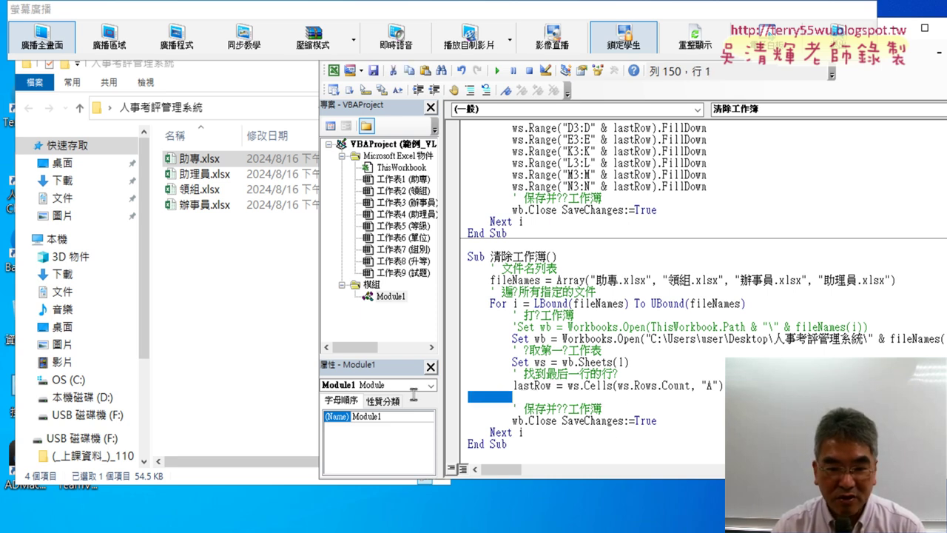
text(ws.Range("B3:B" & lastRow).ClearContents         ws.Range("D3:E" & lastRow).ClearContents         ws.Range("K3:N" & lastRow).ClearContents)
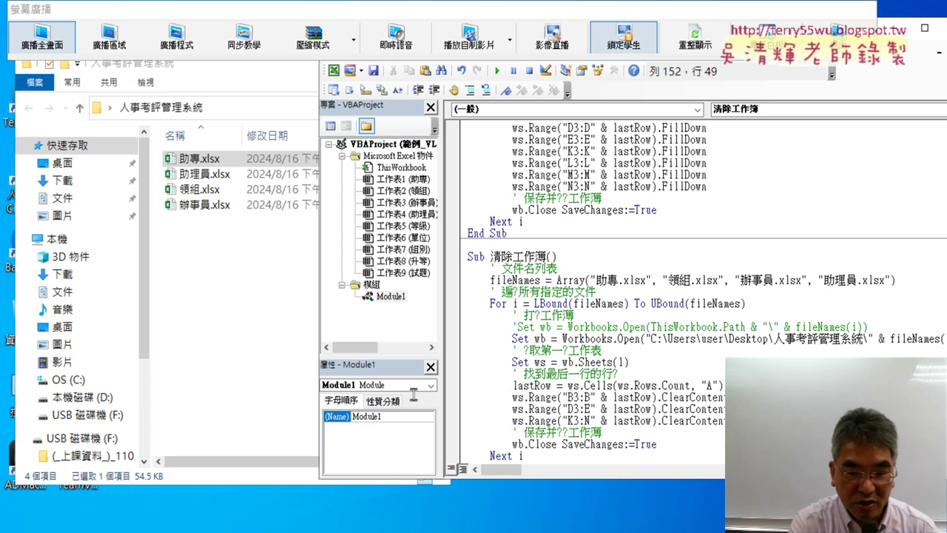
double_click(516, 397)
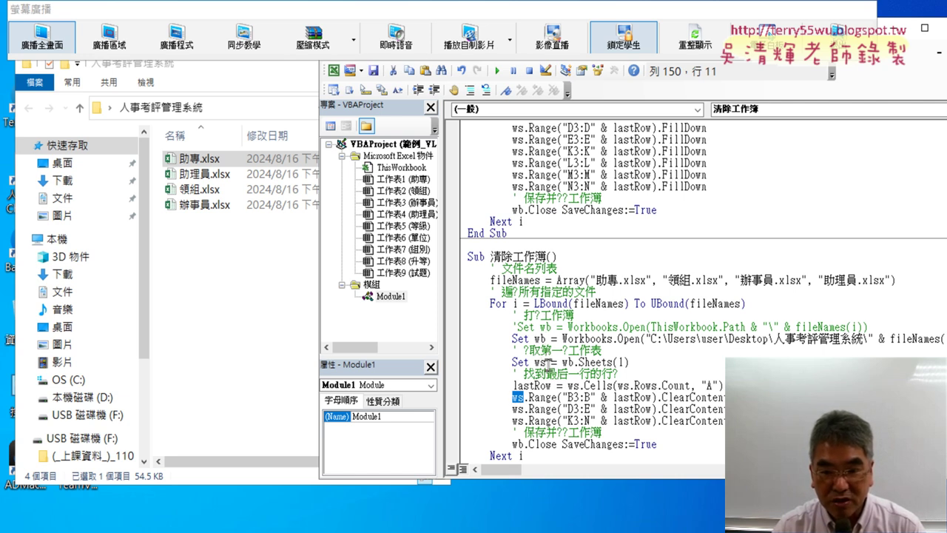
double_click(542, 363)
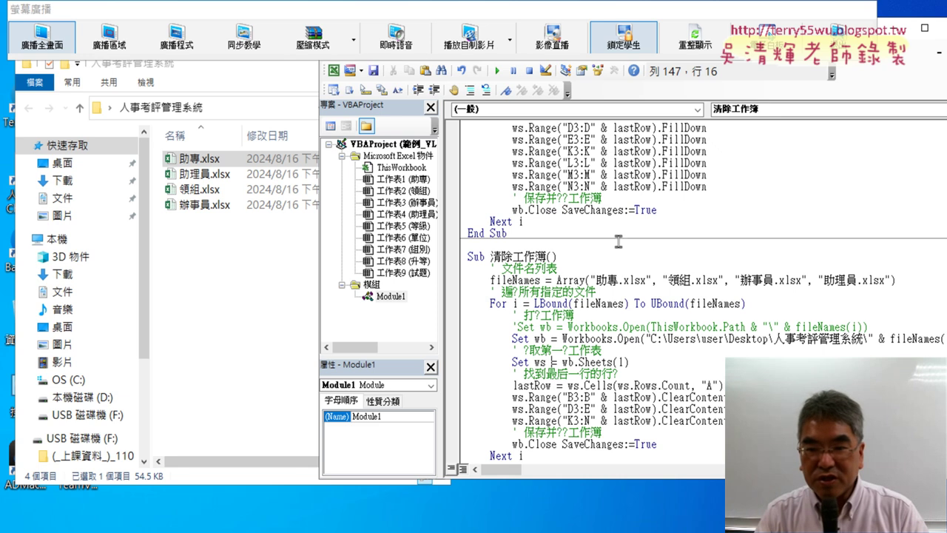
click(581, 362)
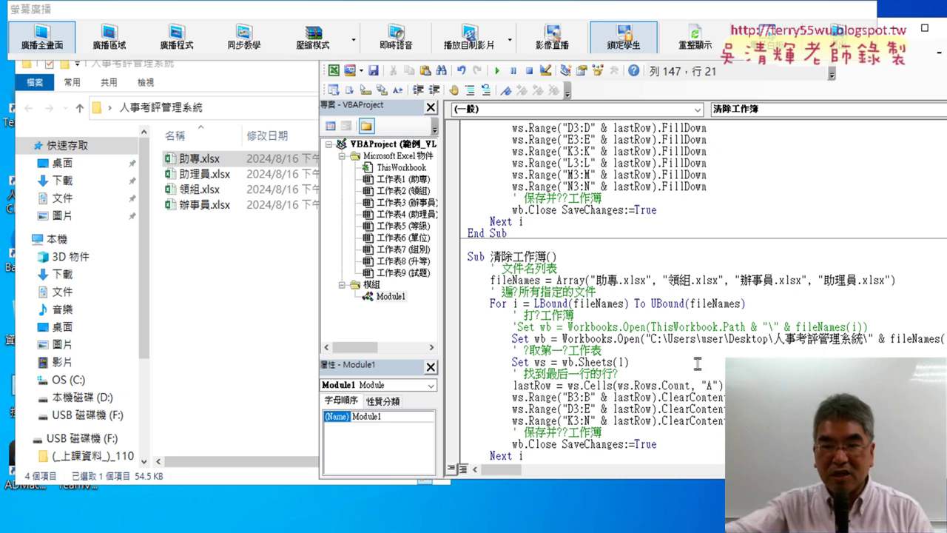
click(501, 72)
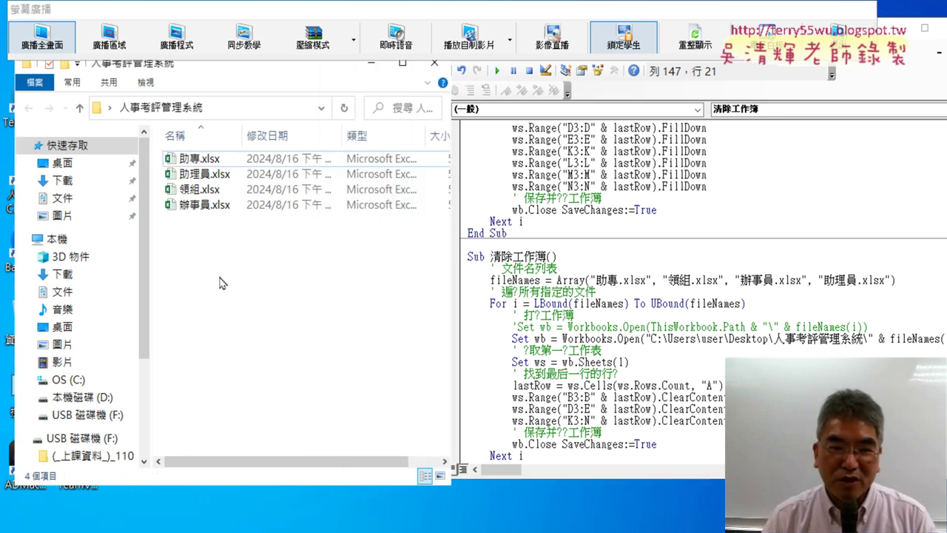
double_click(222, 158)
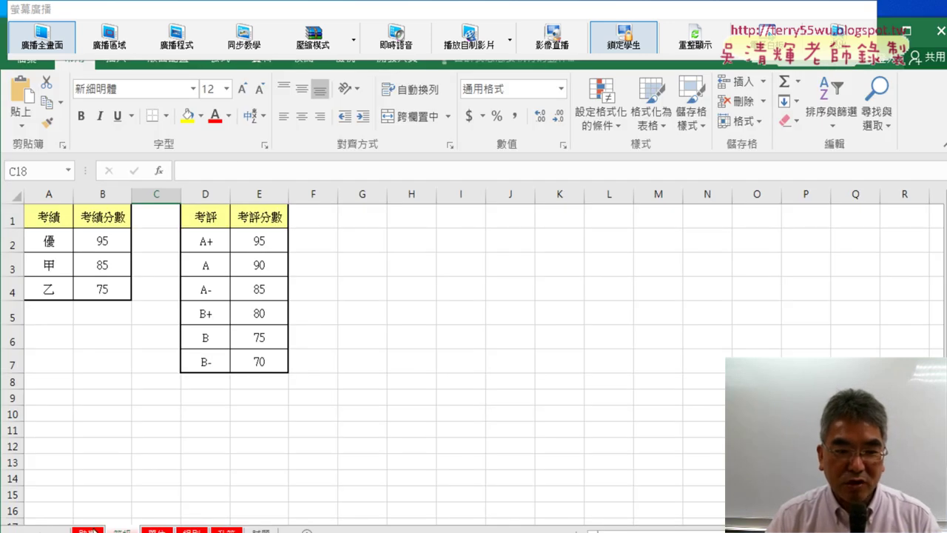
click(90, 531)
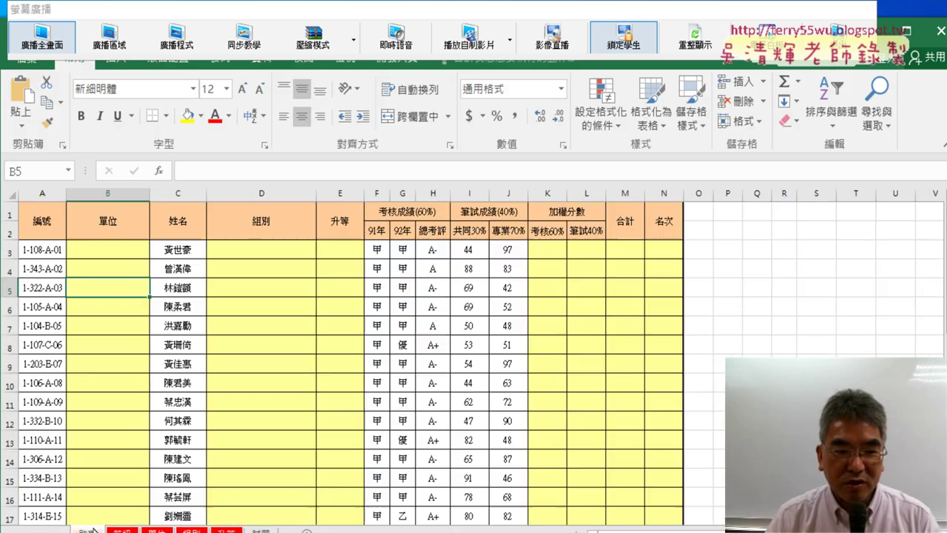
click(939, 31)
double_click(206, 177)
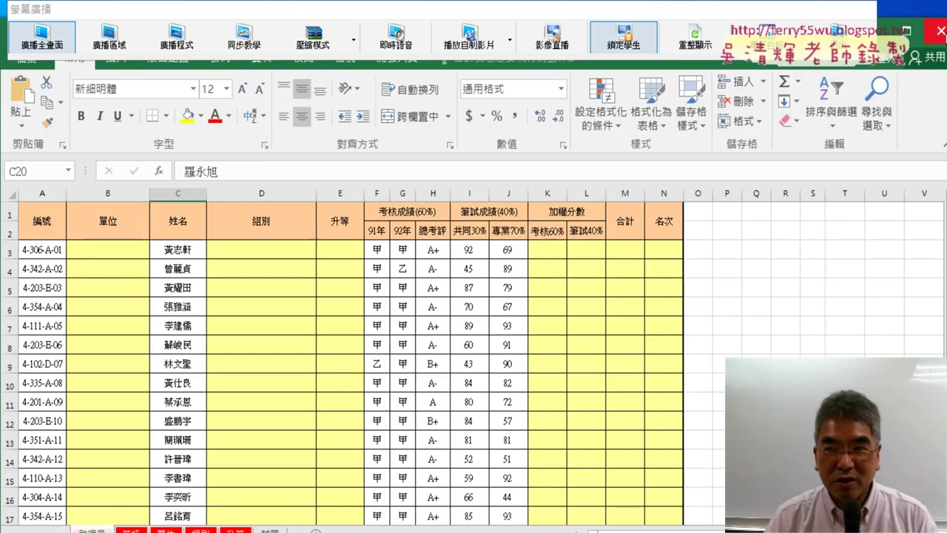
key(alt+F4)
double_click(206, 194)
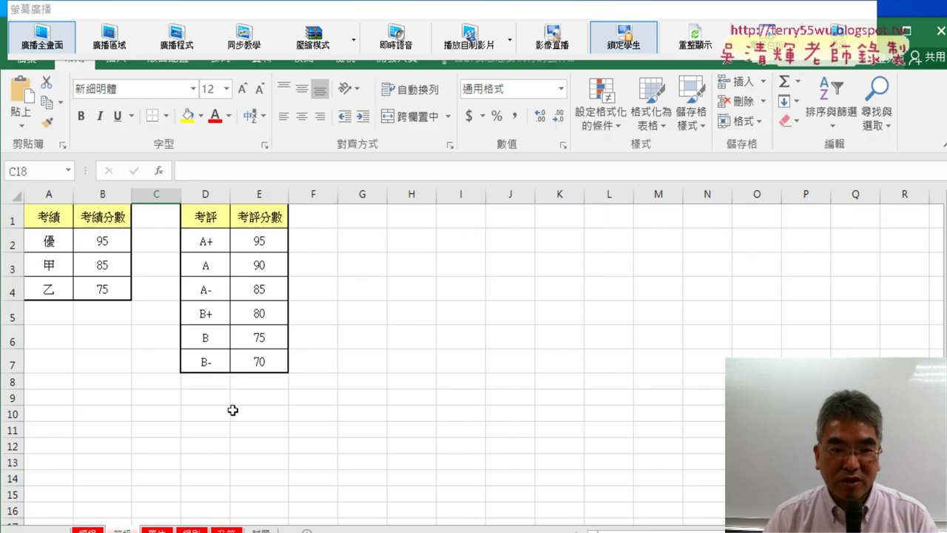
key(ctrl+Page_Up)
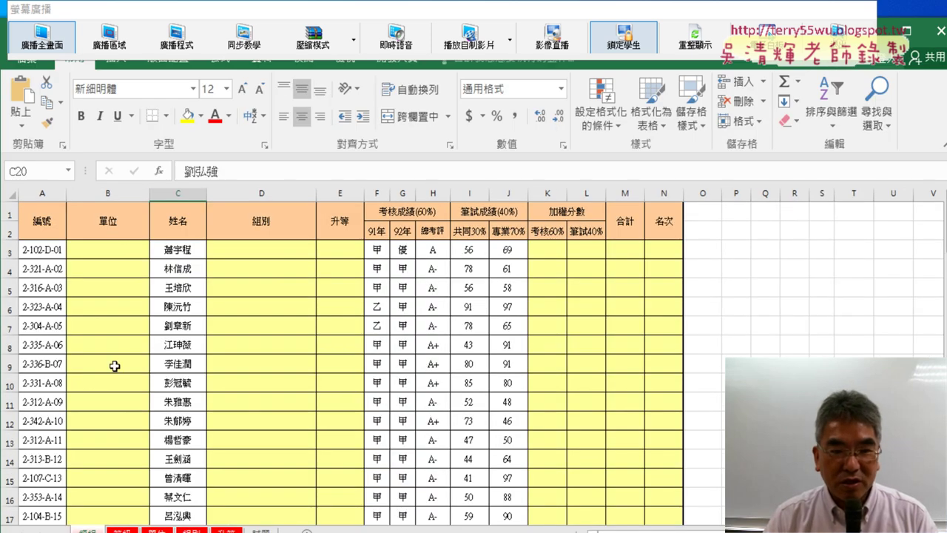
click(941, 30)
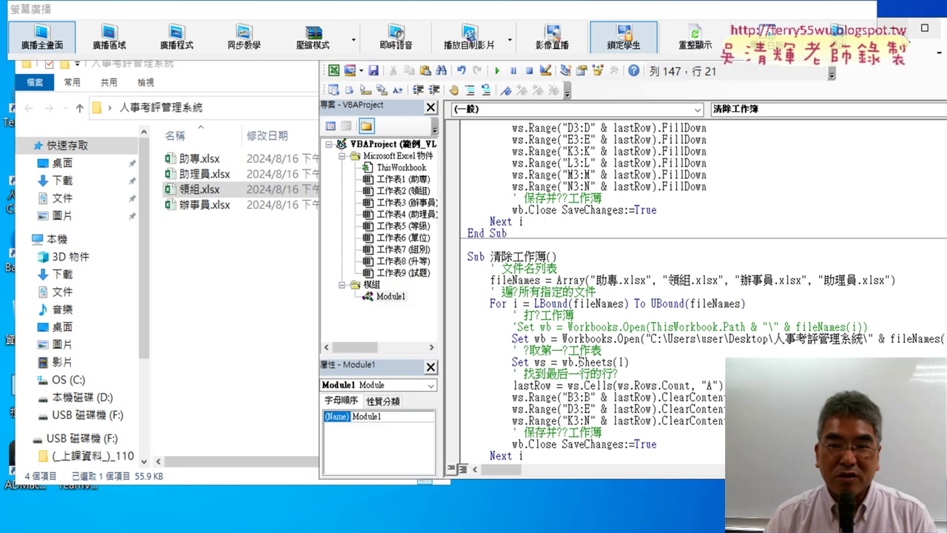
Step: Run the FillFormulasAcrossWorkbooks macro to fill formulas into the four employee workbooks
scroll(640, 325, up, 2)
scroll(640, 326, up, 2)
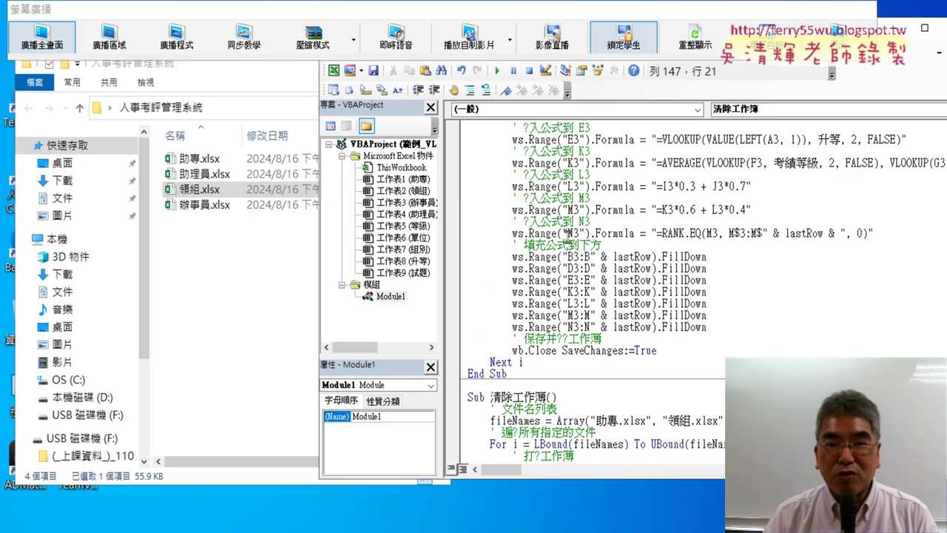
click(567, 233)
scroll(570, 234, up, 2)
scroll(572, 214, up, 1)
scroll(572, 214, up, 2)
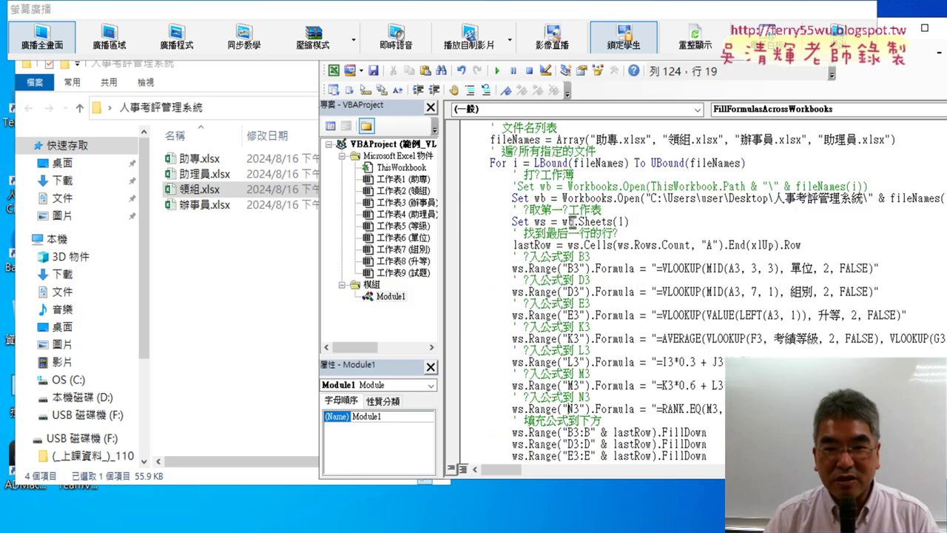
scroll(572, 222, up, 2)
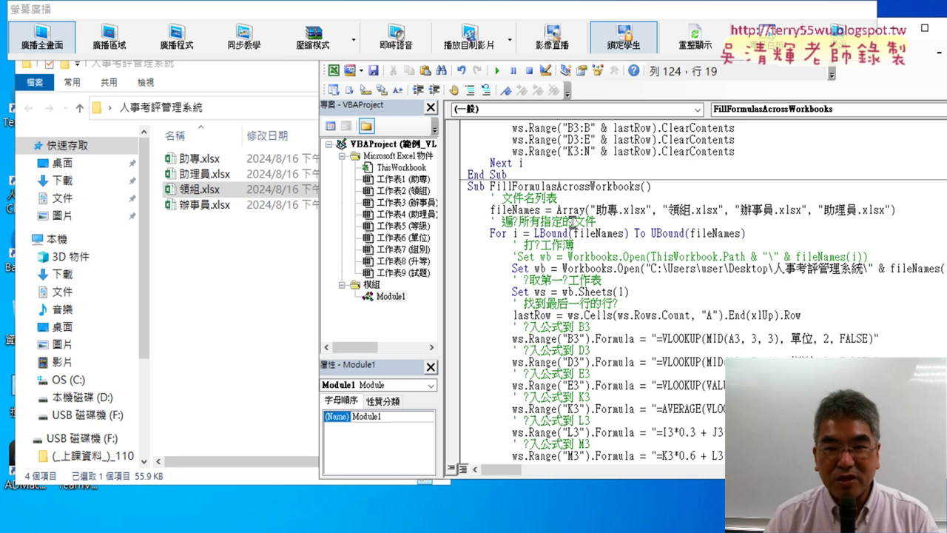
click(497, 71)
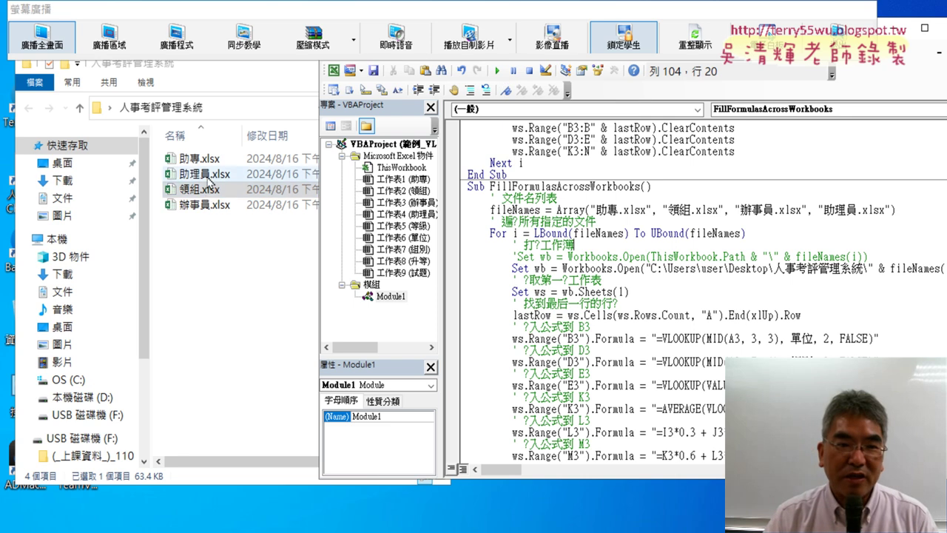
Step: Open 辦事員.xlsx to verify the filled columns, close it, and select all four workbook files
click(198, 205)
double_click(198, 205)
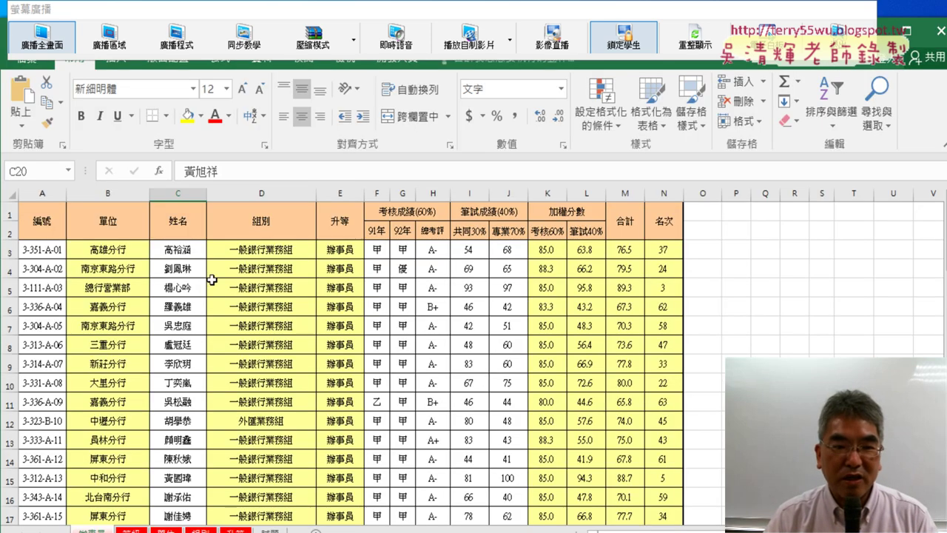
click(940, 31)
drag(216, 271, 217, 148)
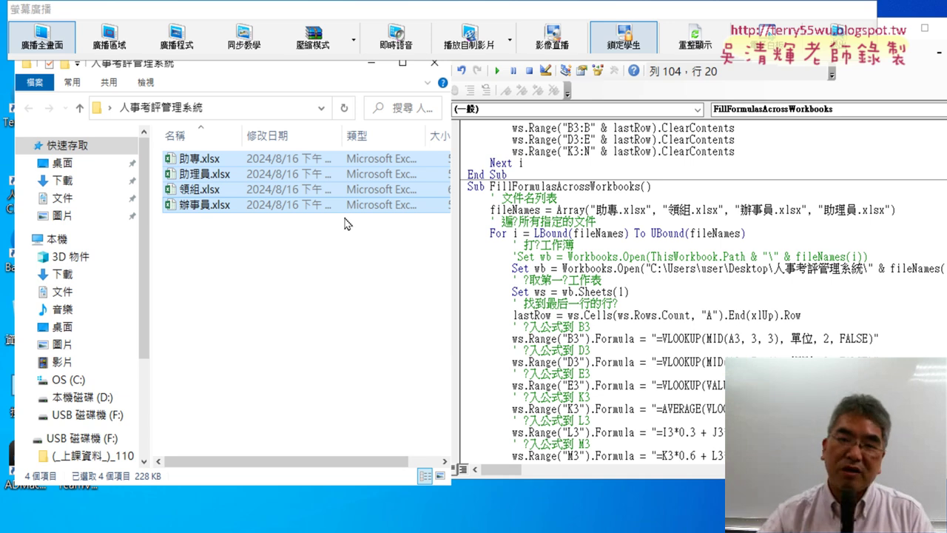
Step: Scroll through the 清除工作簿 macro, marking its name and the three ClearContents lines
click(687, 331)
scroll(688, 330, down, 3)
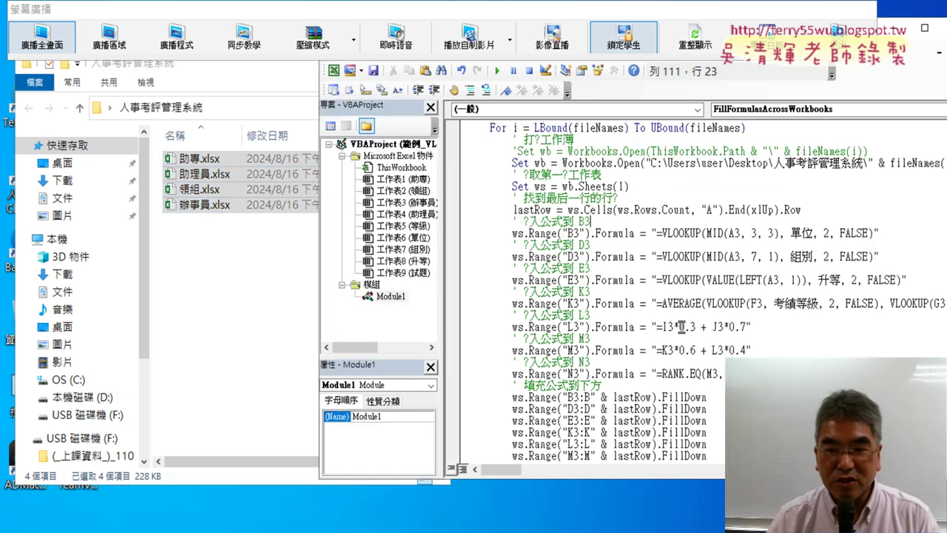
scroll(681, 327, down, 5)
scroll(681, 327, up, 5)
scroll(583, 236, up, 1)
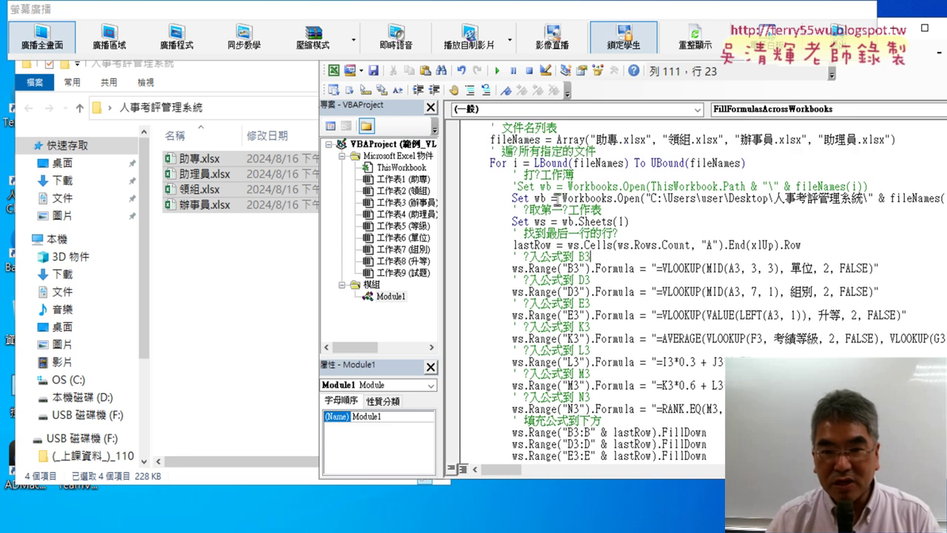
scroll(617, 270, down, 7)
scroll(516, 253, down, 2)
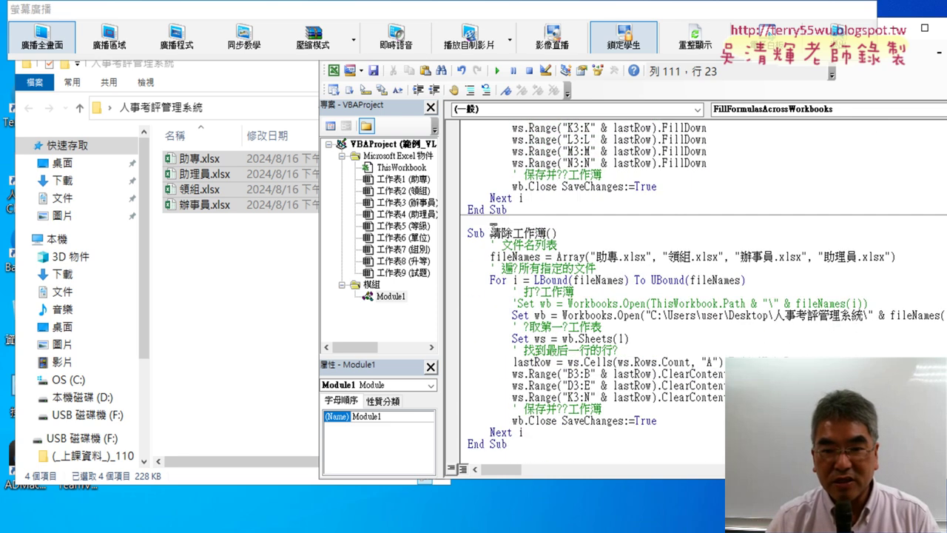
drag(491, 233, 533, 233)
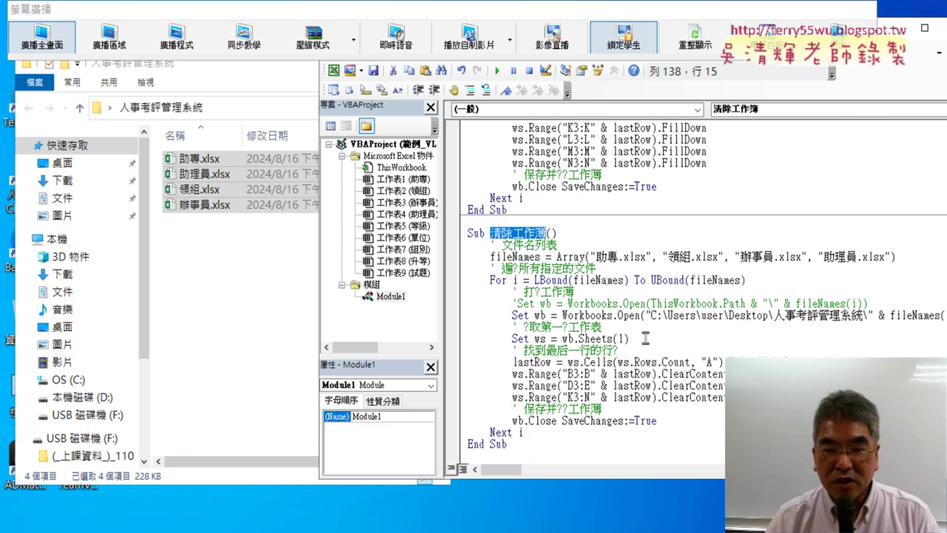
drag(447, 398, 447, 375)
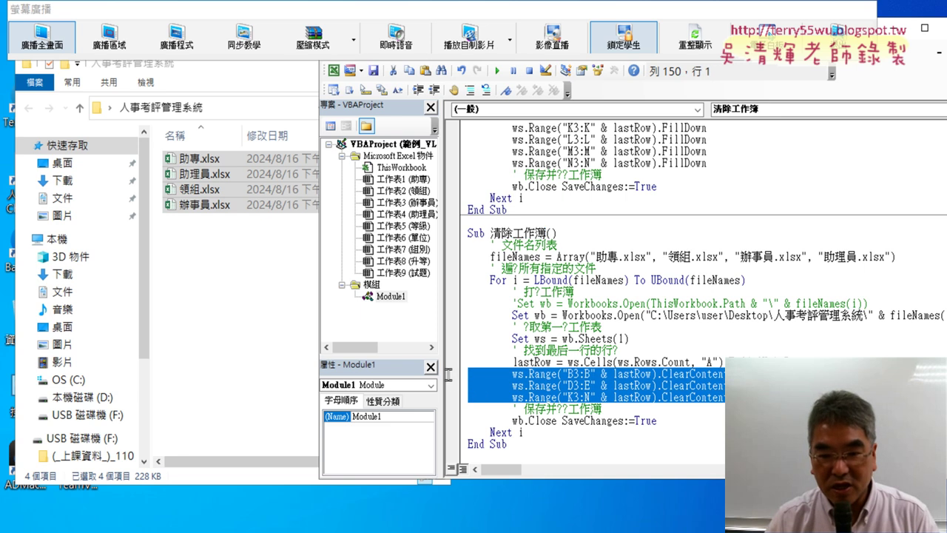
Step: Copy the entire 清除工作簿 macro and switch to the browser
drag(507, 444, 449, 229)
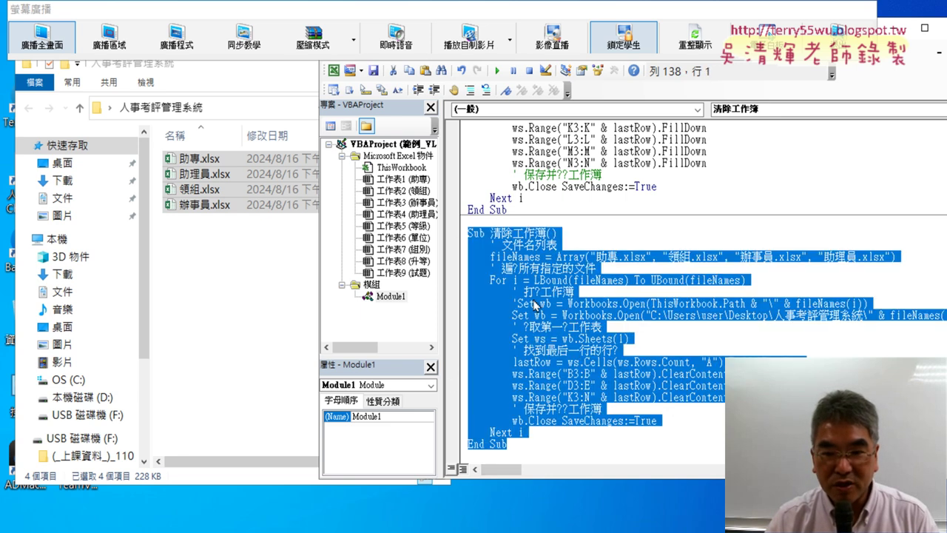
right_click(564, 317)
click(596, 54)
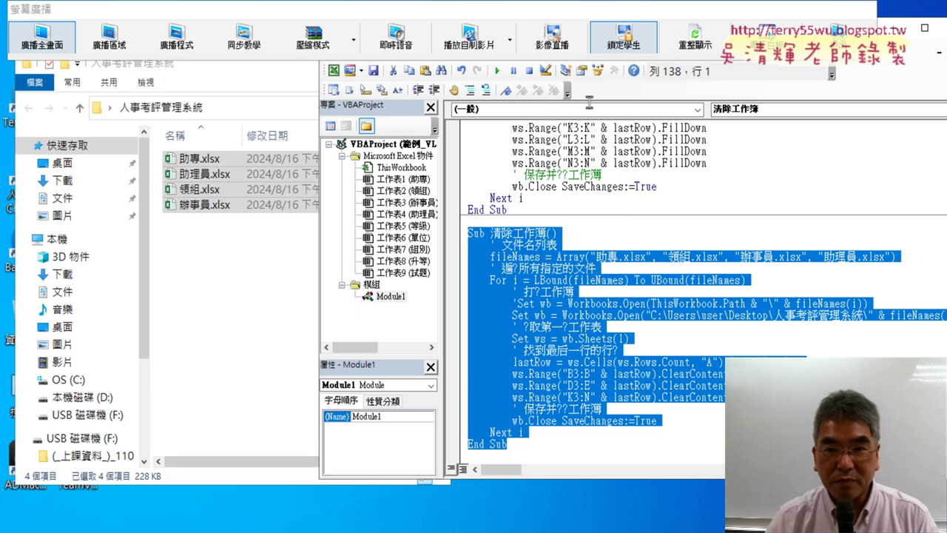
click(415, 529)
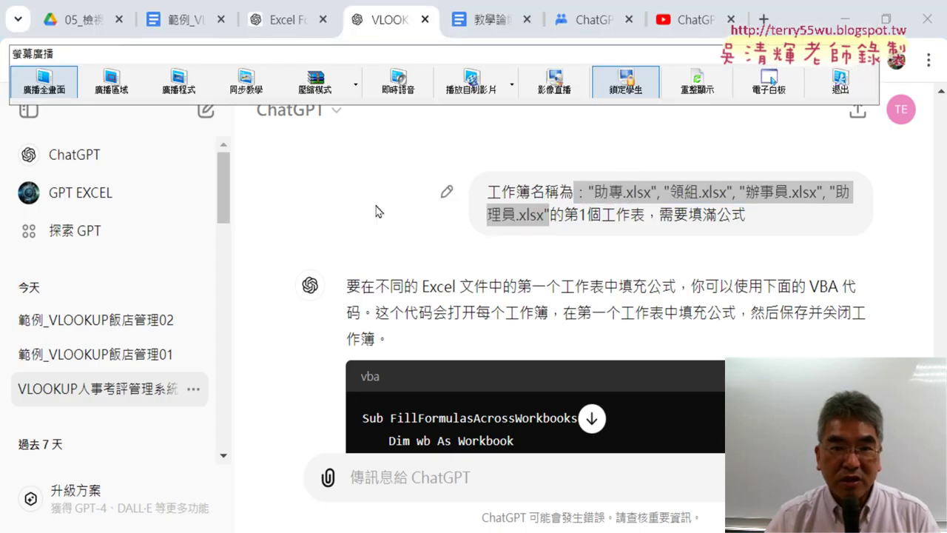
Step: In the VLOOKUP example doc, format the pasted 清除工作簿 macro as code with Code Pretty
click(187, 24)
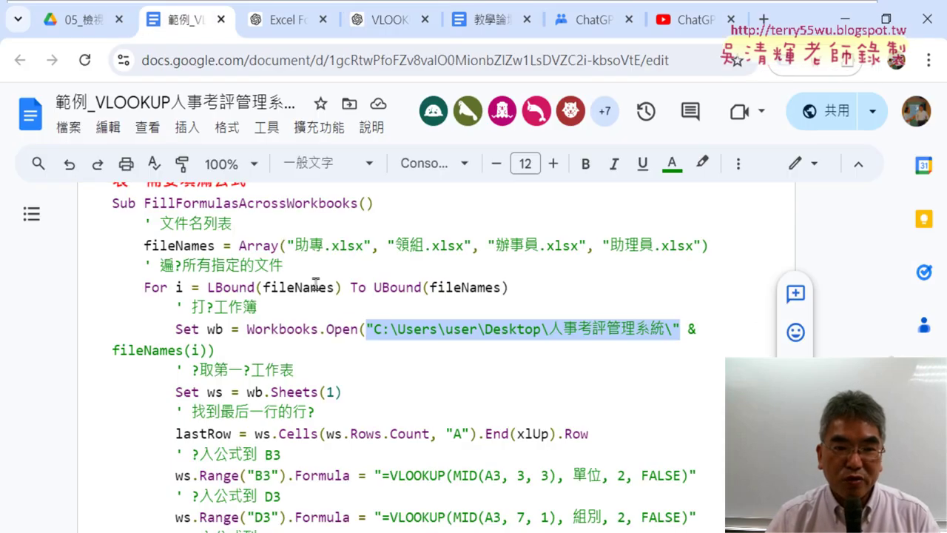
scroll(316, 284, down, 5)
scroll(222, 325, down, 4)
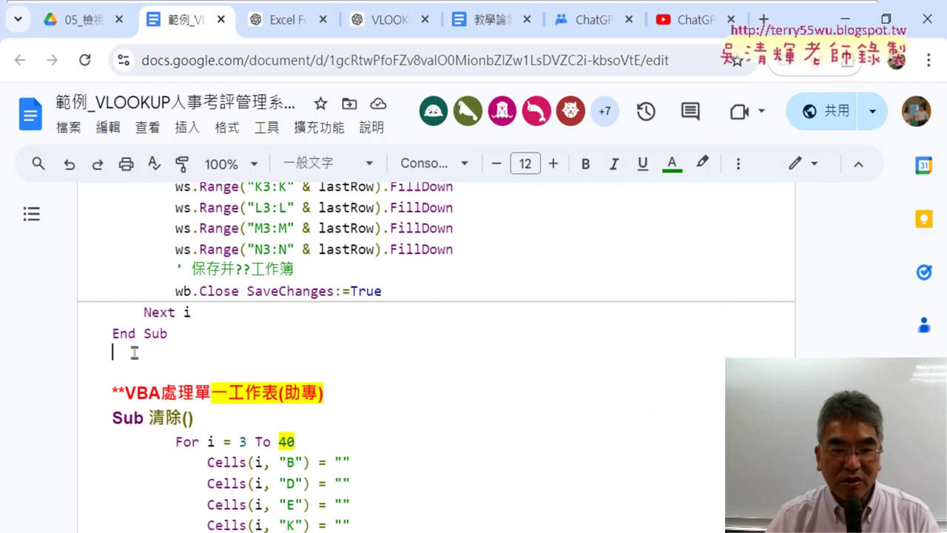
scroll(141, 353, down, 10)
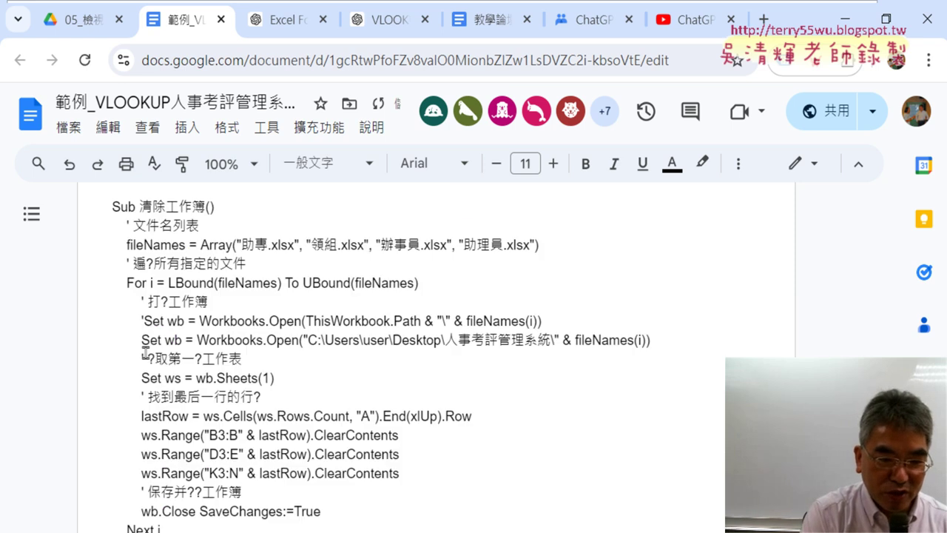
scroll(145, 352, down, 1)
scroll(126, 370, up, 4)
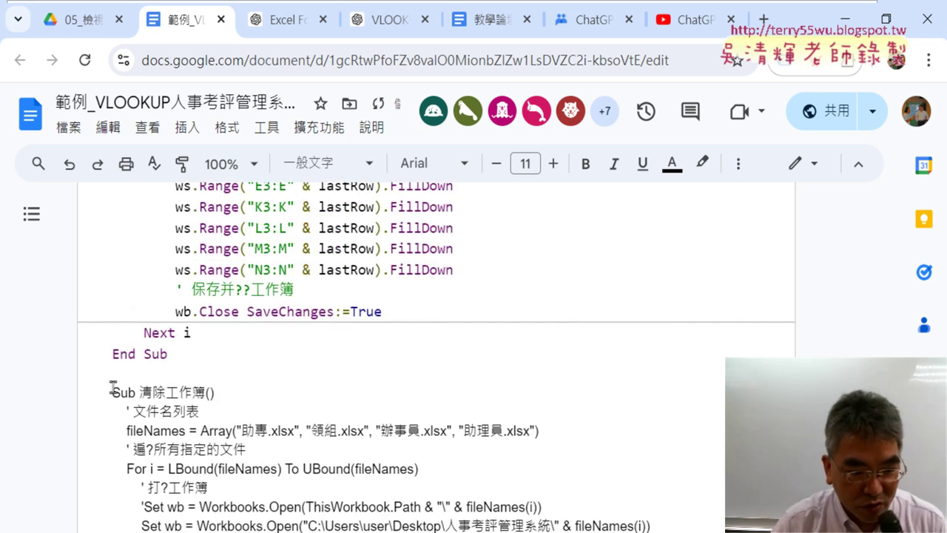
shift+click(111, 388)
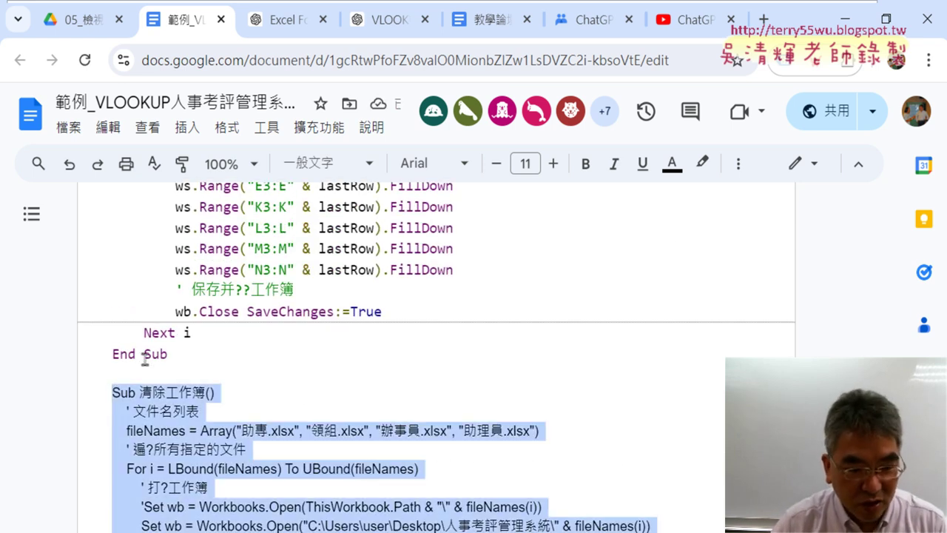
click(337, 130)
mouse_move(341, 237)
click(644, 243)
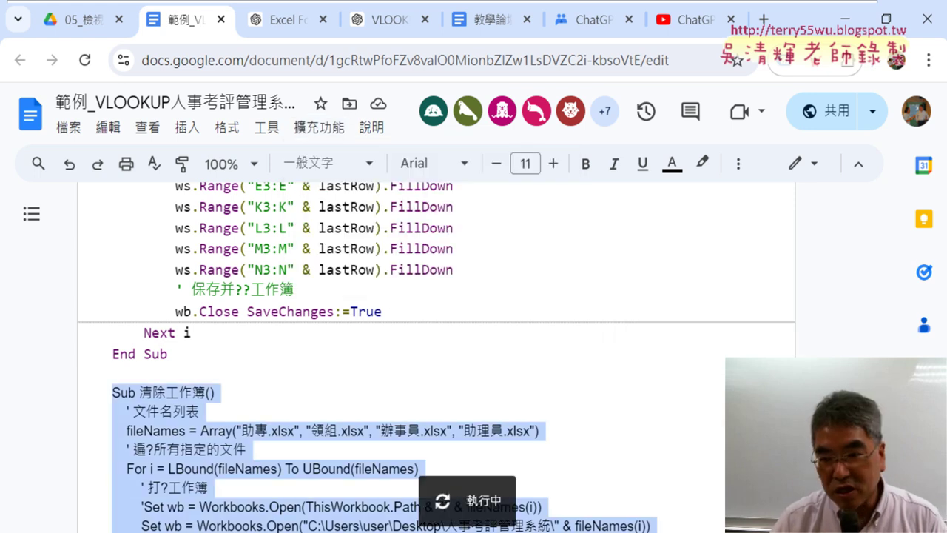
Step: Highlight the macro's three ClearContents lines in yellow
scroll(554, 337, down, 3)
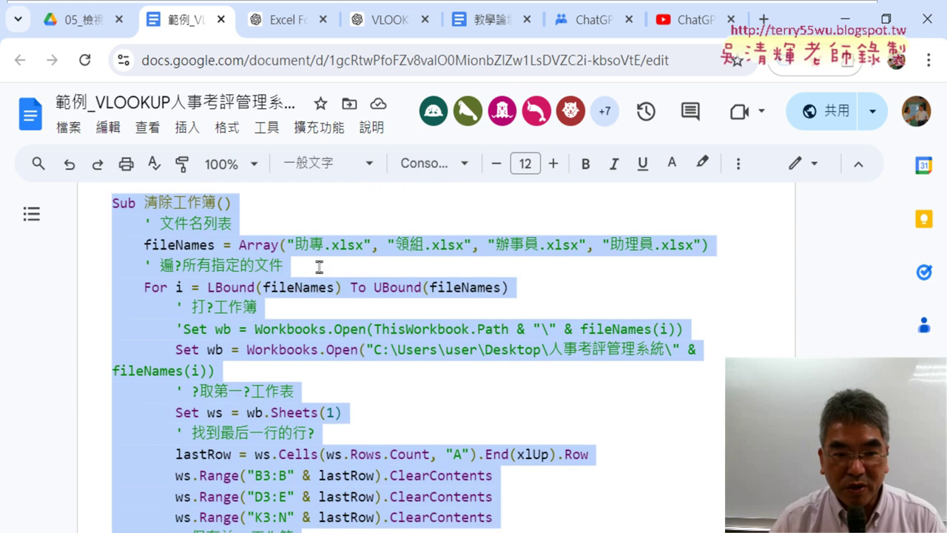
click(193, 222)
drag(145, 205, 206, 204)
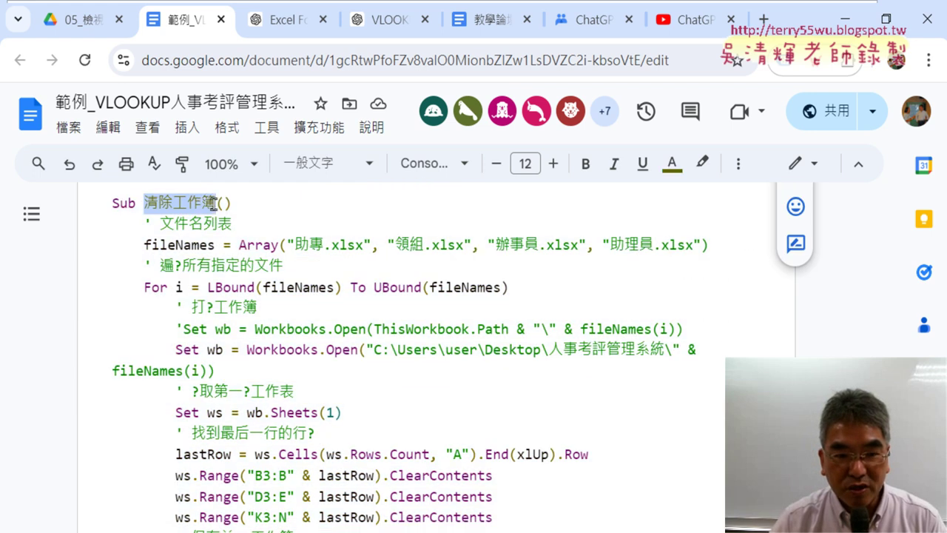
scroll(303, 306, down, 2)
scroll(302, 306, down, 3)
drag(492, 326, 87, 295)
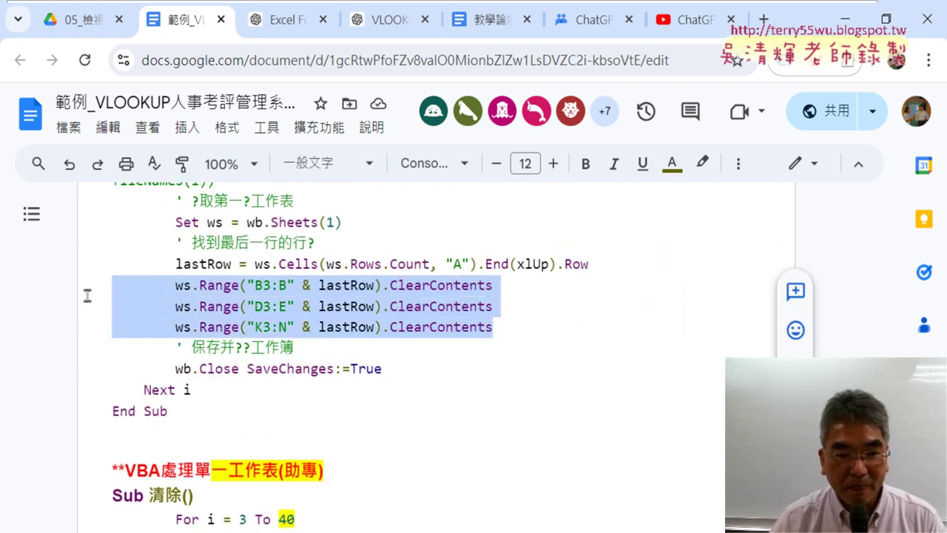
click(701, 163)
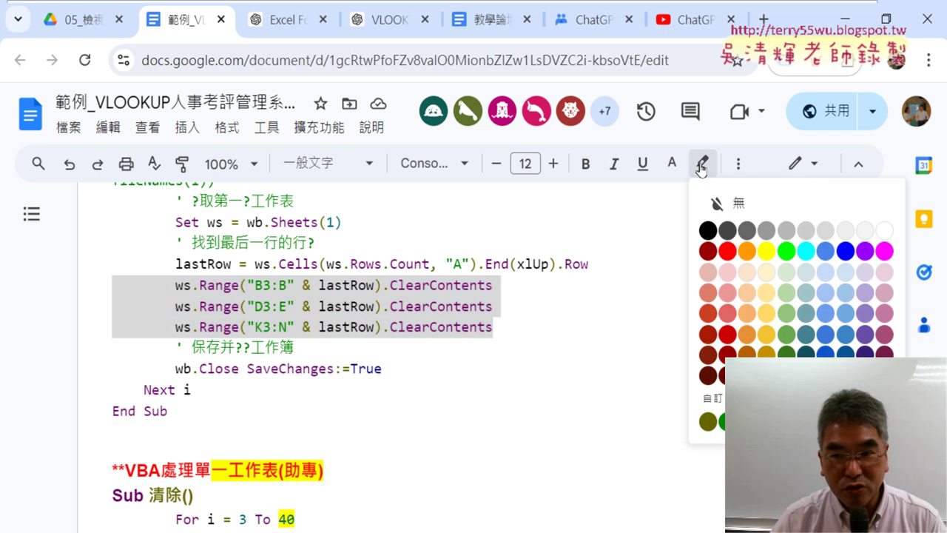
click(769, 251)
click(544, 329)
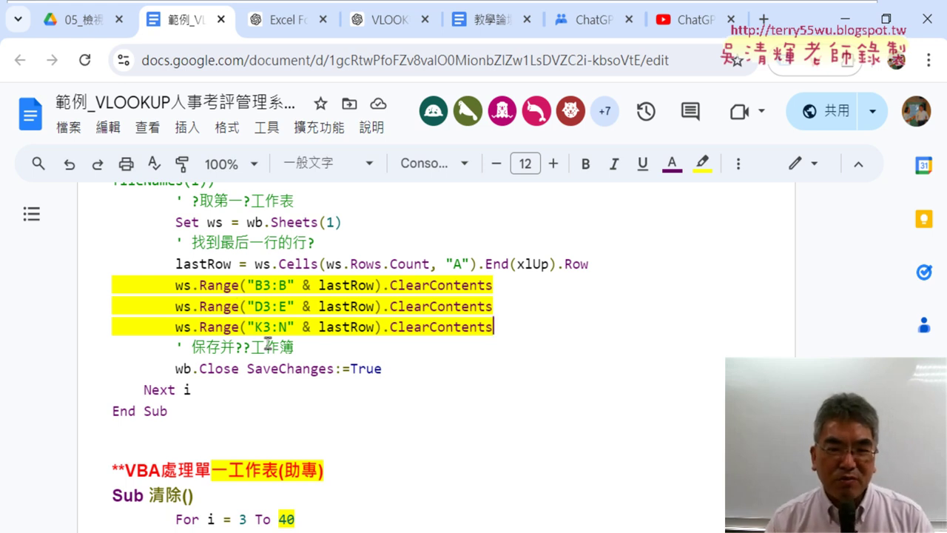
Step: Return to the ChatGPT VLOOKUP conversation
scroll(321, 360, up, 1)
scroll(321, 360, up, 1)
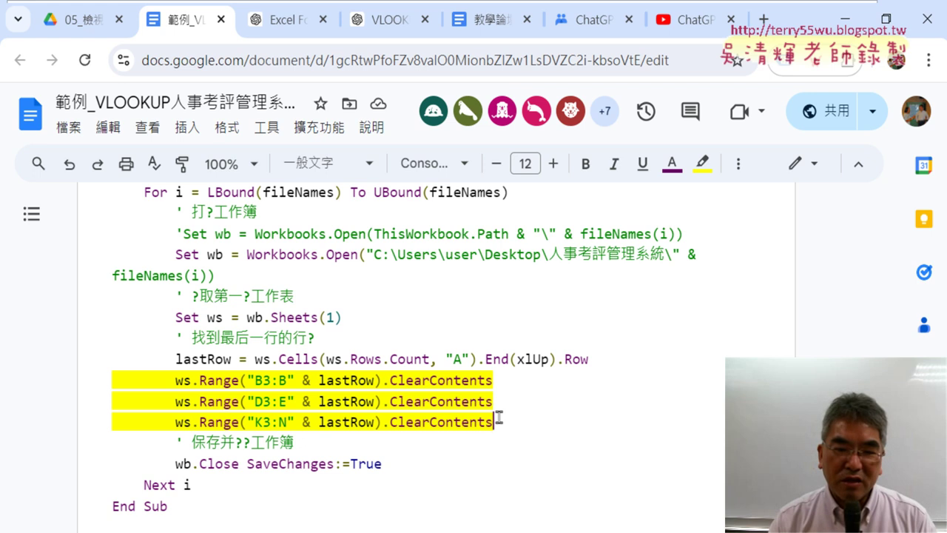
click(392, 33)
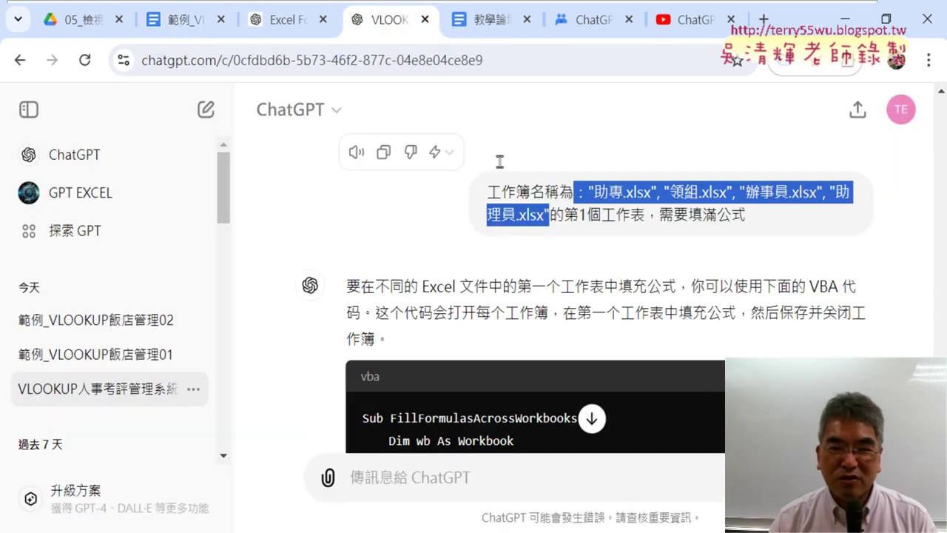
Step: Find and select the earlier clearing request in the ChatGPT chat
scroll(858, 270, down, 5)
scroll(858, 270, down, 4)
scroll(855, 259, down, 4)
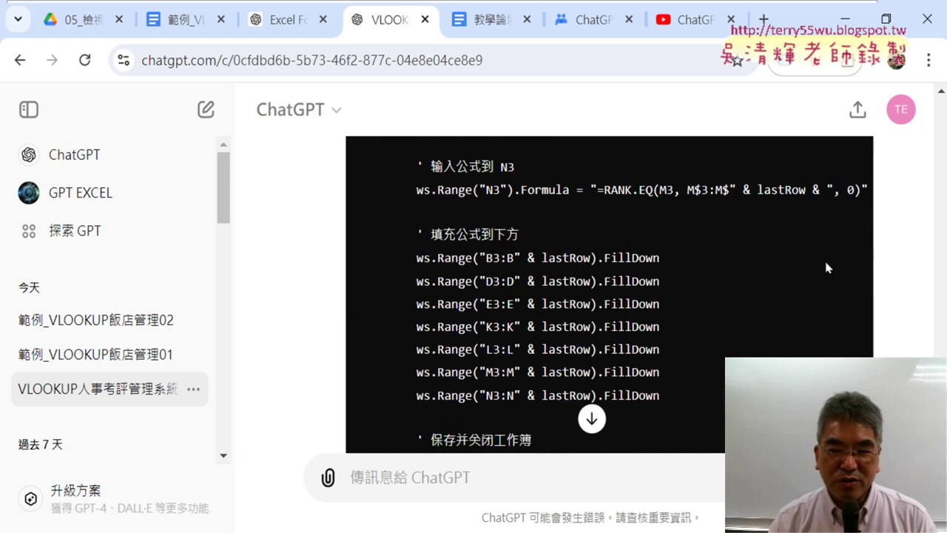
scroll(831, 269, down, 4)
scroll(828, 268, down, 3)
scroll(828, 268, down, 3)
scroll(824, 269, down, 3)
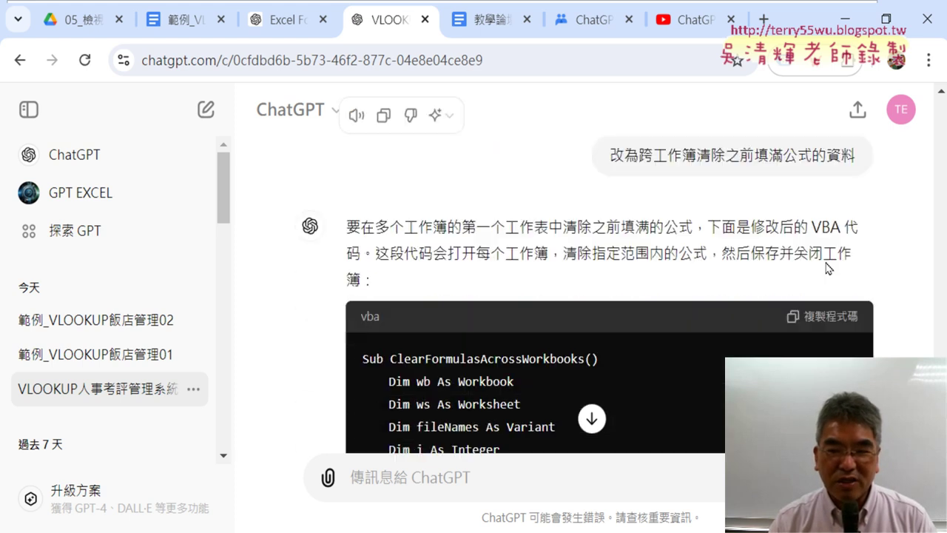
scroll(792, 254, up, 1)
drag(612, 223, 685, 225)
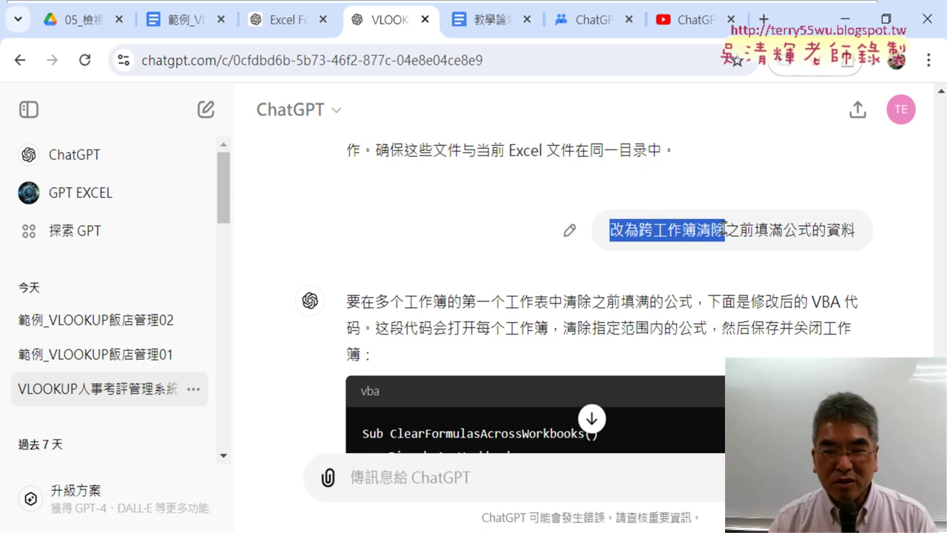
drag(698, 225, 859, 238)
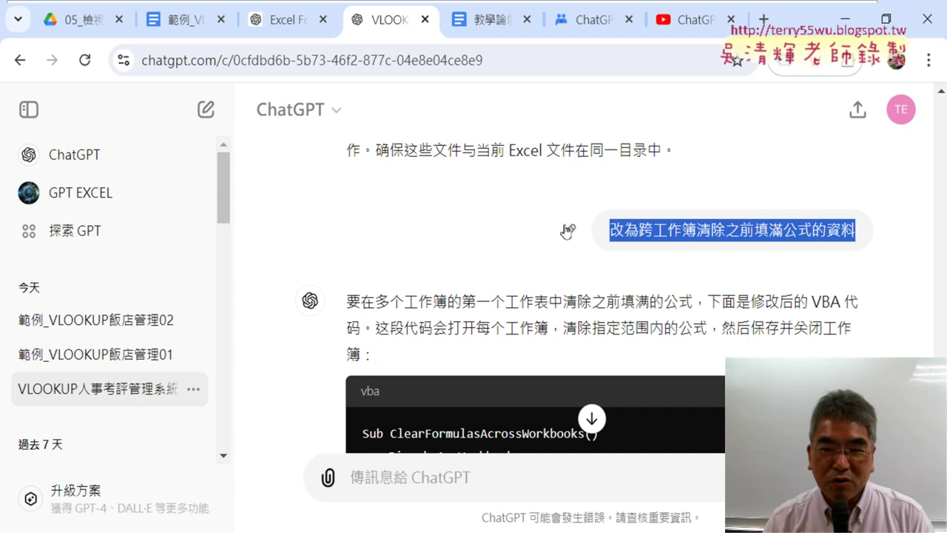
Step: Select the comment and three ws.Range ClearContents lines from the ClearFormulasAcrossWorkbooks code
scroll(532, 229, down, 4)
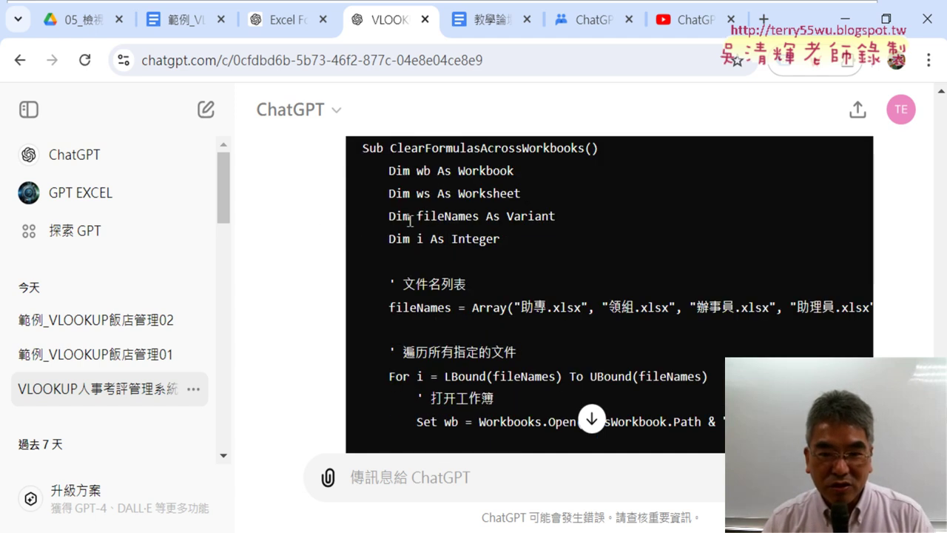
scroll(410, 222, down, 1)
scroll(422, 229, down, 2)
scroll(437, 241, down, 1)
scroll(459, 253, down, 1)
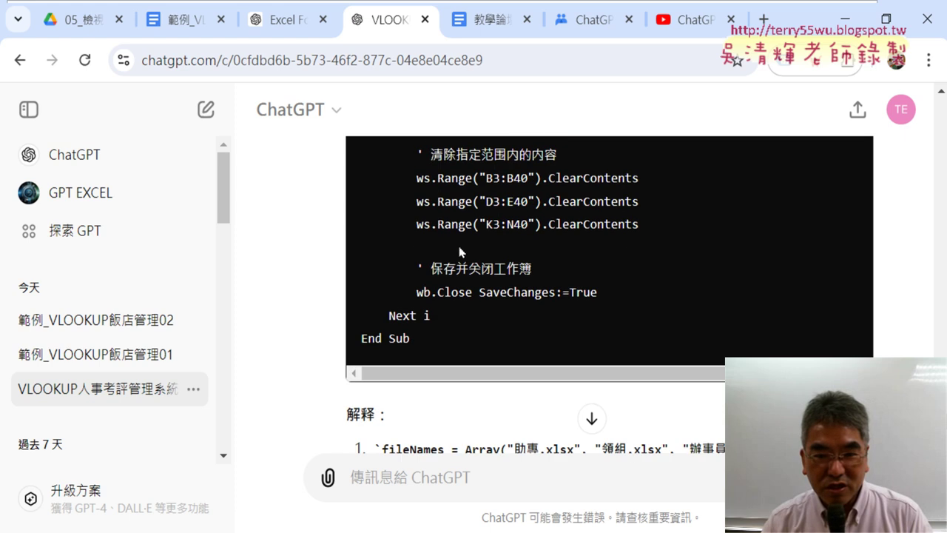
scroll(663, 248, up, 3)
mouse_move(664, 327)
mouse_down()
mouse_move(343, 274)
mouse_move(345, 246)
mouse_up()
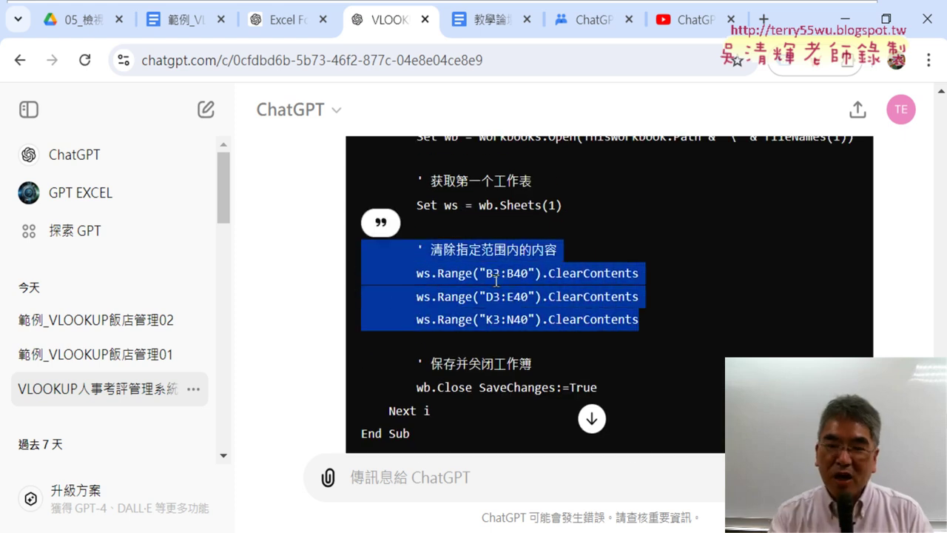
click(516, 313)
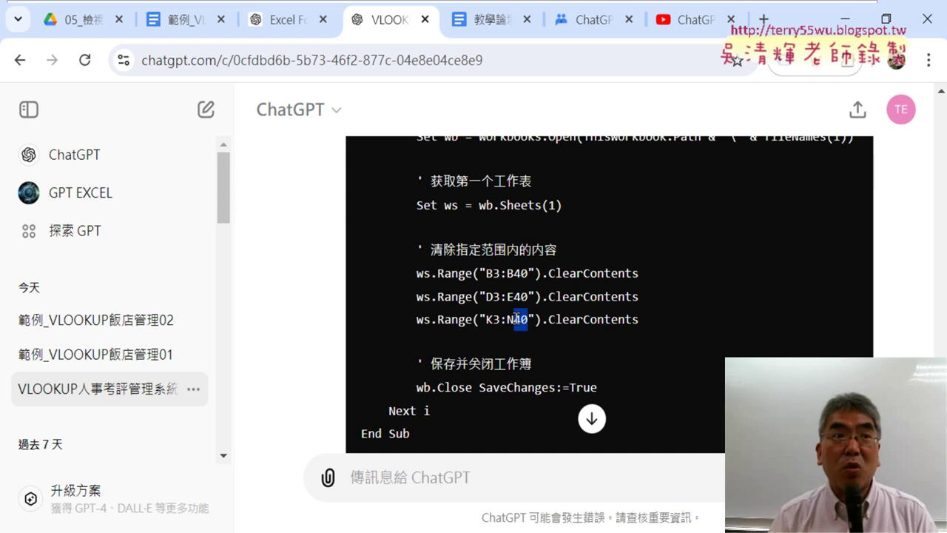
drag(641, 319, 362, 255)
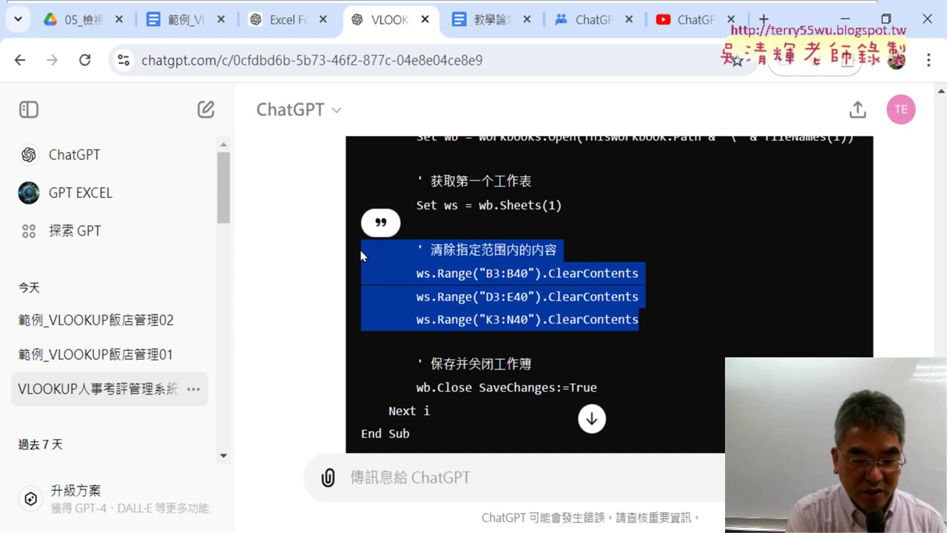
Step: In the VBA Editor, paste the copied ClearContents lines over the old ones in 清除工作簿
key(alt+Tab)
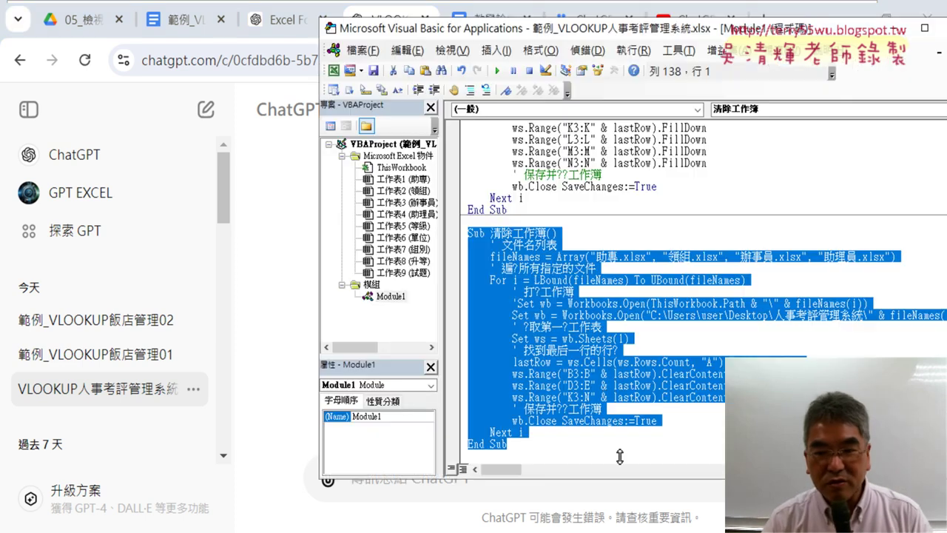
drag(733, 398, 447, 378)
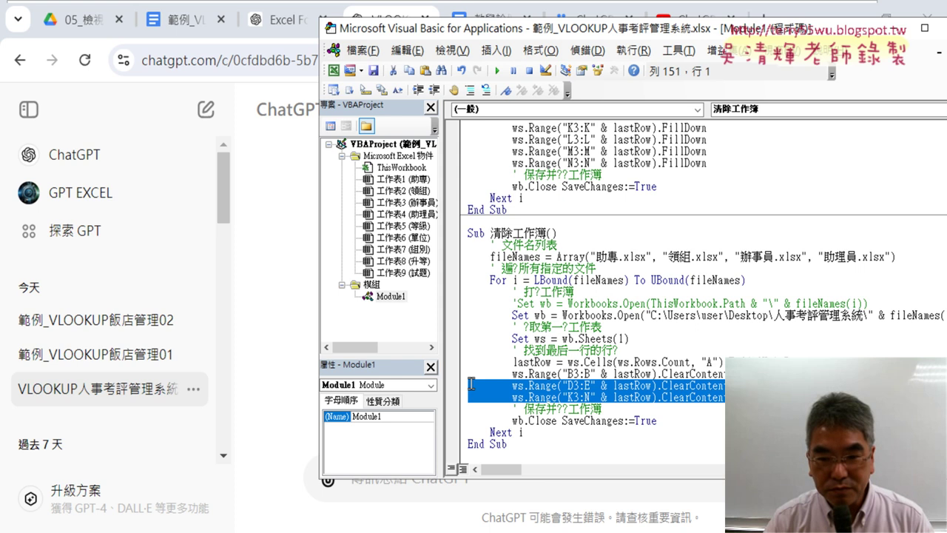
text(' 清除指定范??的?容         ws.Range("B3:B40").ClearContents         ws.Range("D3:E40").ClearContents         ws.Range("K3:N40").ClearContents)
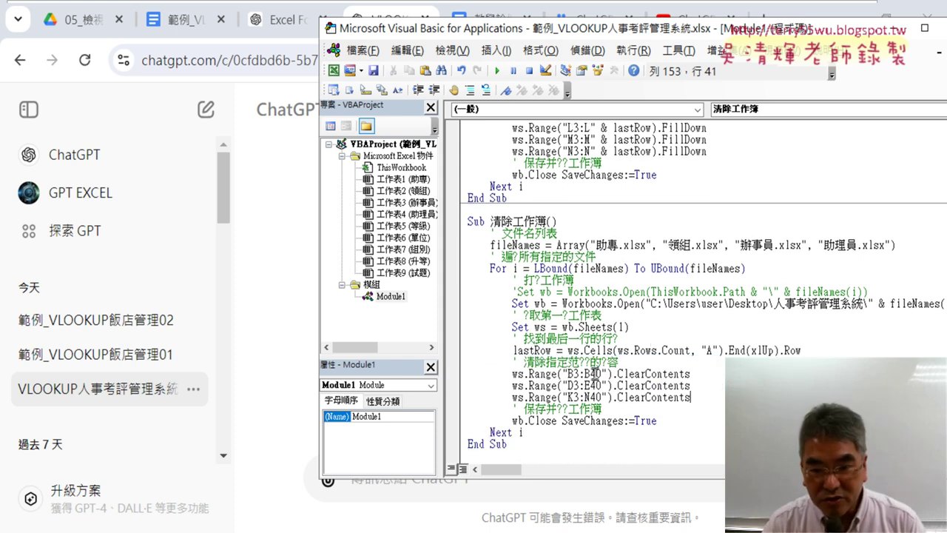
Step: Replace the fixed 40 in B3:B40 with " & lastRow"
drag(600, 373, 592, 374)
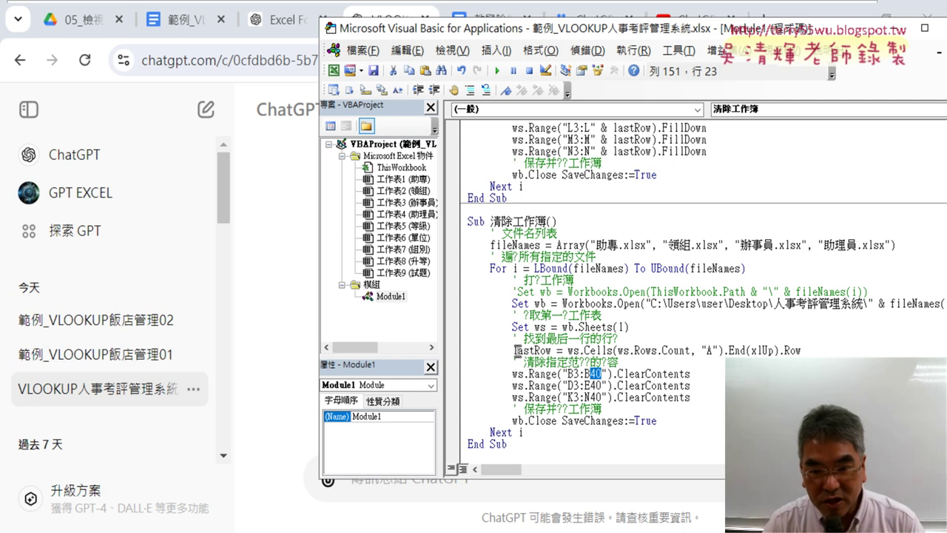
drag(514, 350, 551, 350)
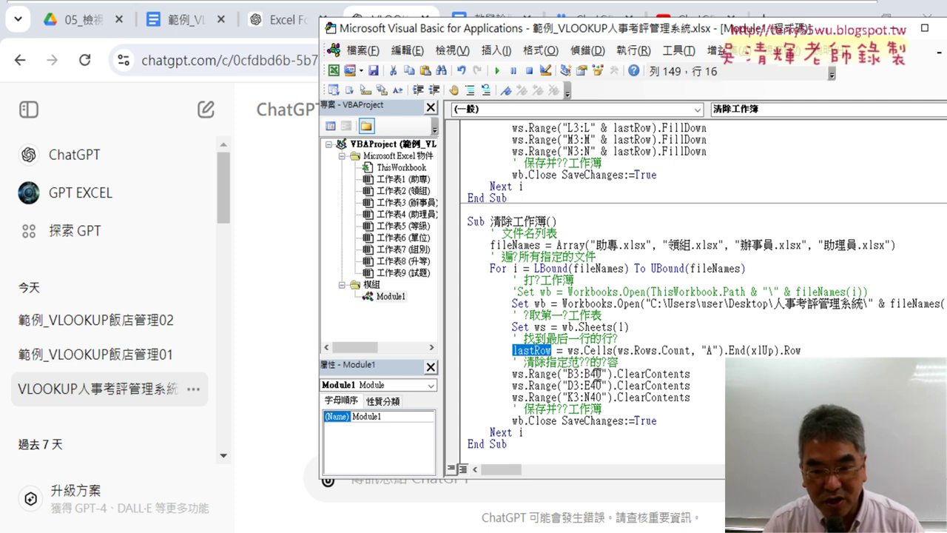
drag(604, 374, 591, 374)
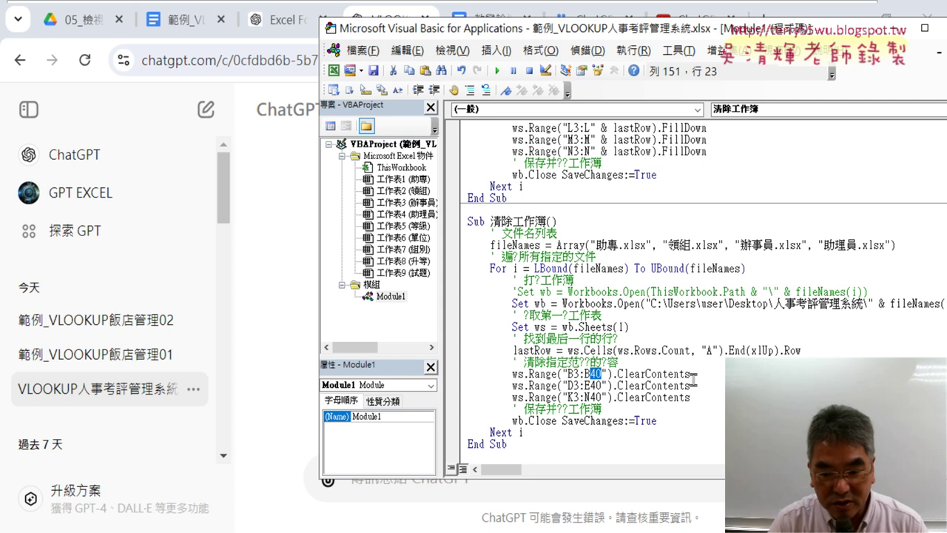
key(BackSpace)
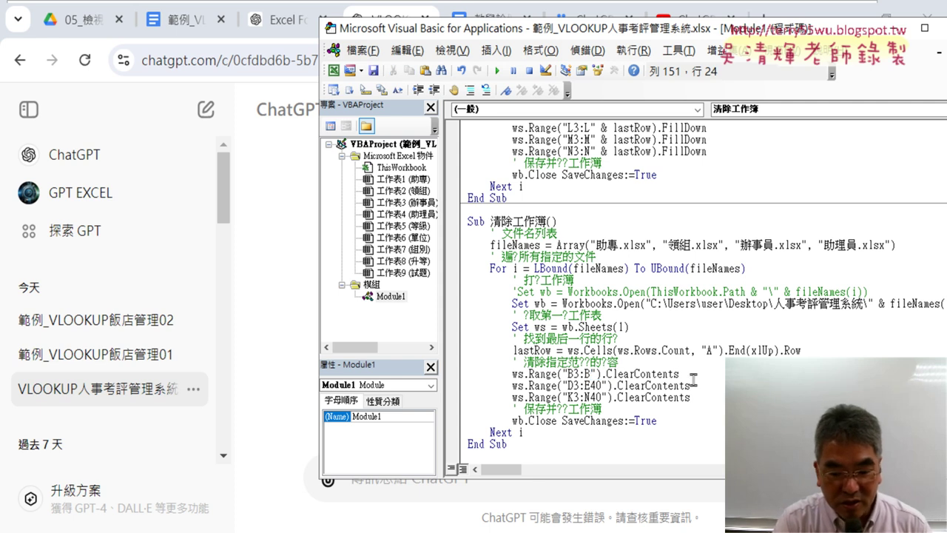
text(&)
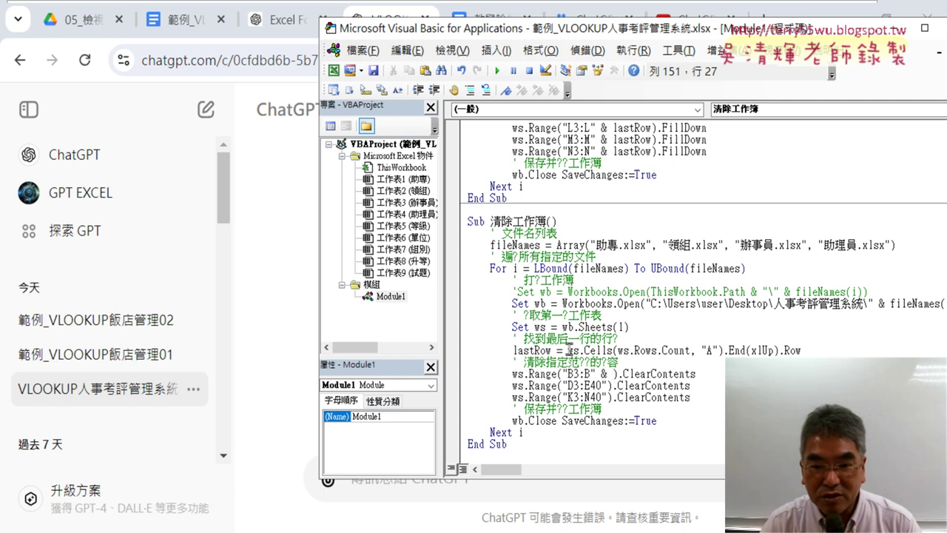
key(F5)
click(461, 338)
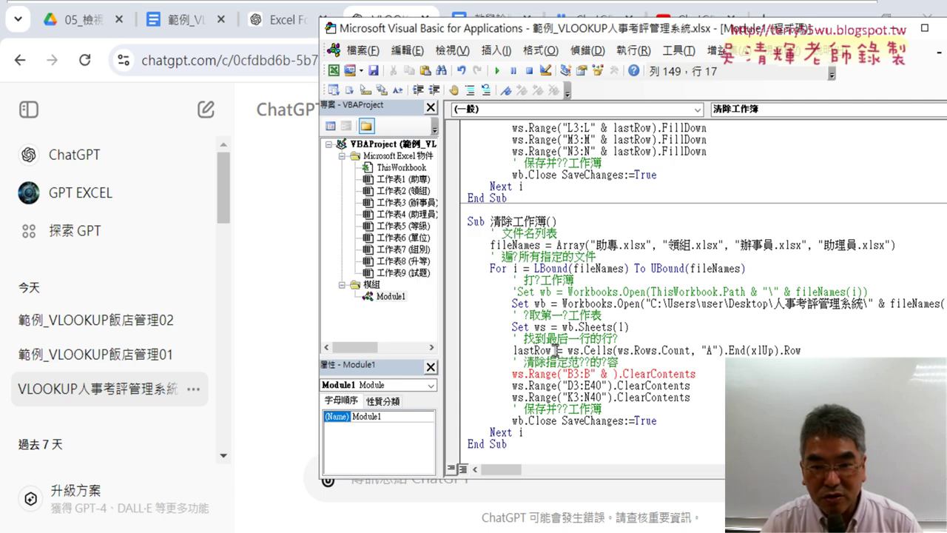
drag(555, 350, 512, 348)
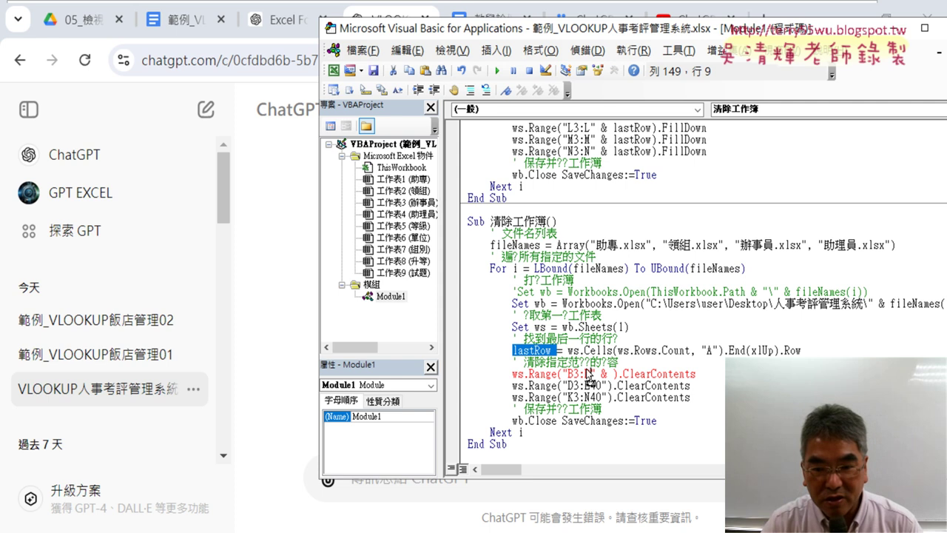
drag(613, 376, 591, 385)
key(BackSpace)
key(BackSpace)
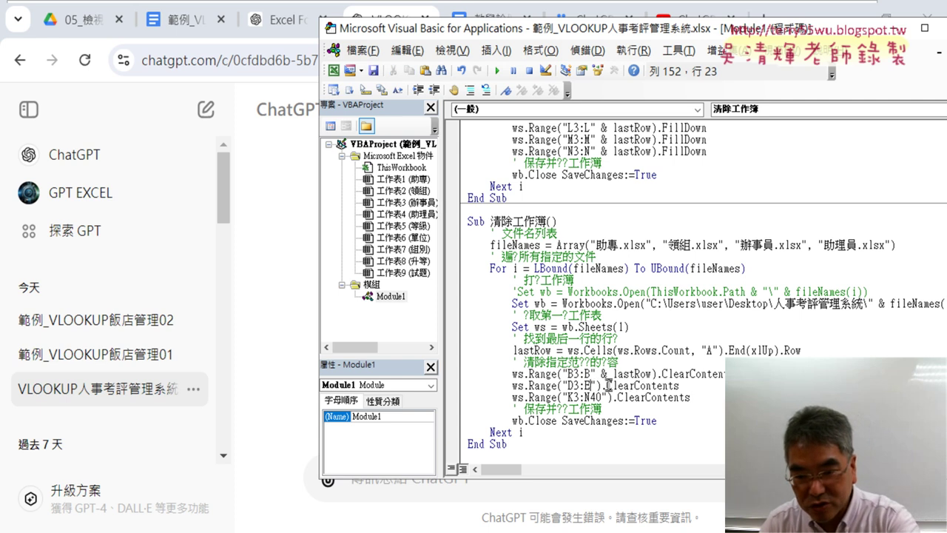
Step: Make K3:N also end at " & lastRow", then bring up the employee workbooks folder
click(602, 398)
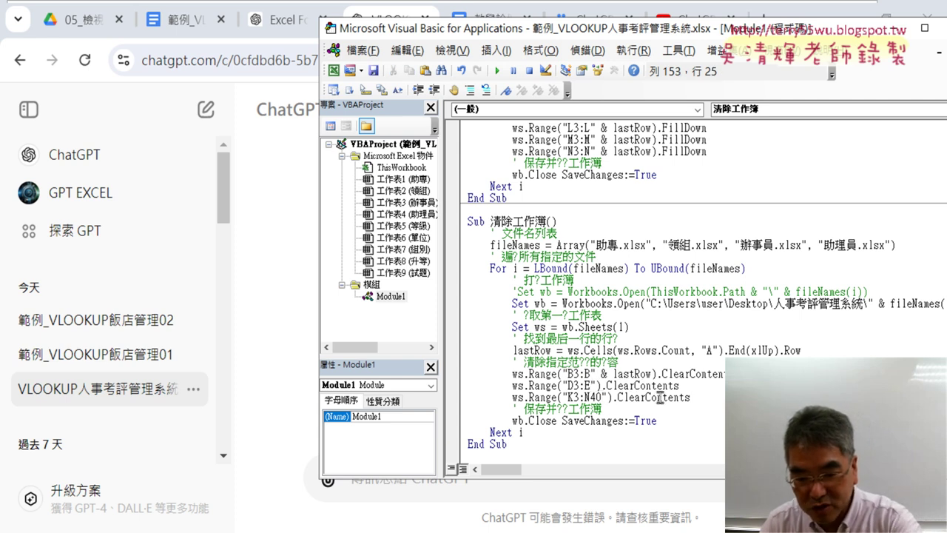
key(BackSpace)
key(BackSpace)
mouse_move(597, 374)
mouse_down()
mouse_move(648, 374)
mouse_move(597, 385)
mouse_up()
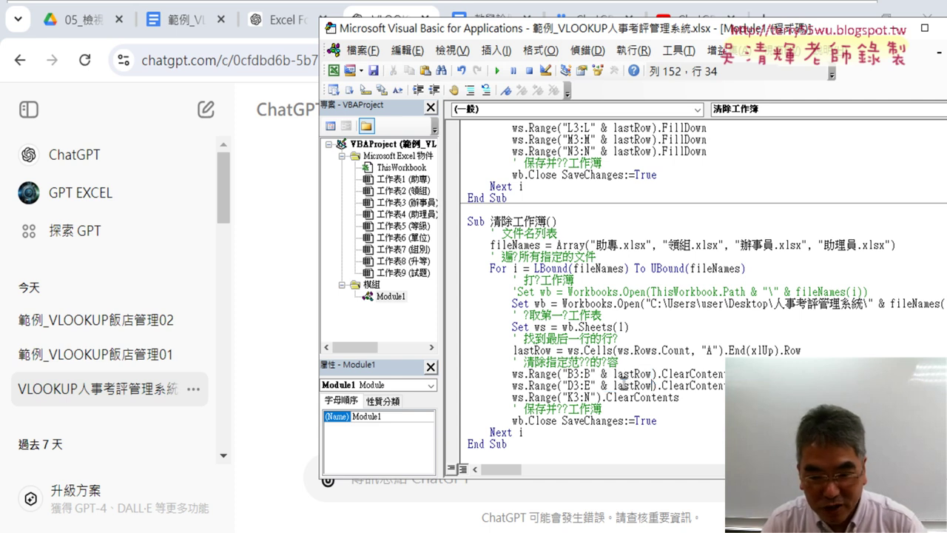
key(shift+Left)
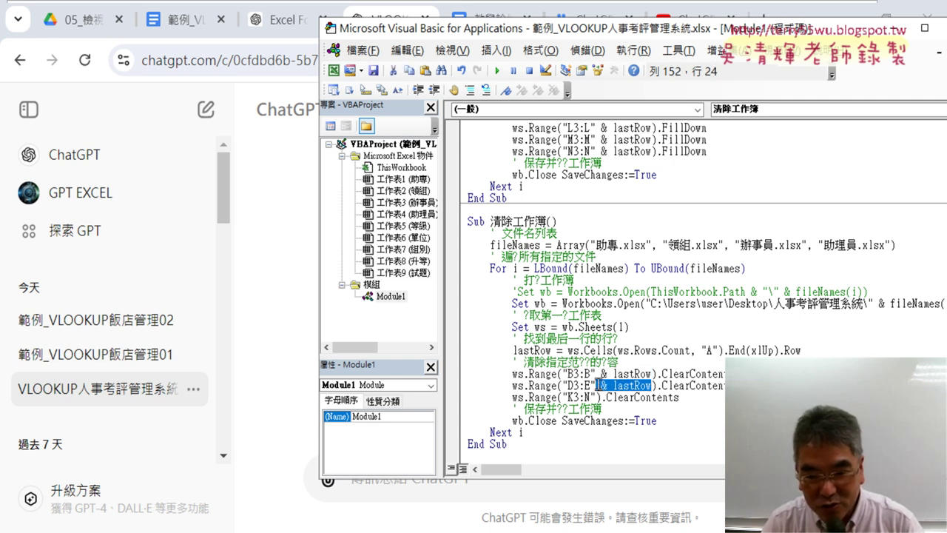
drag(605, 393, 597, 406)
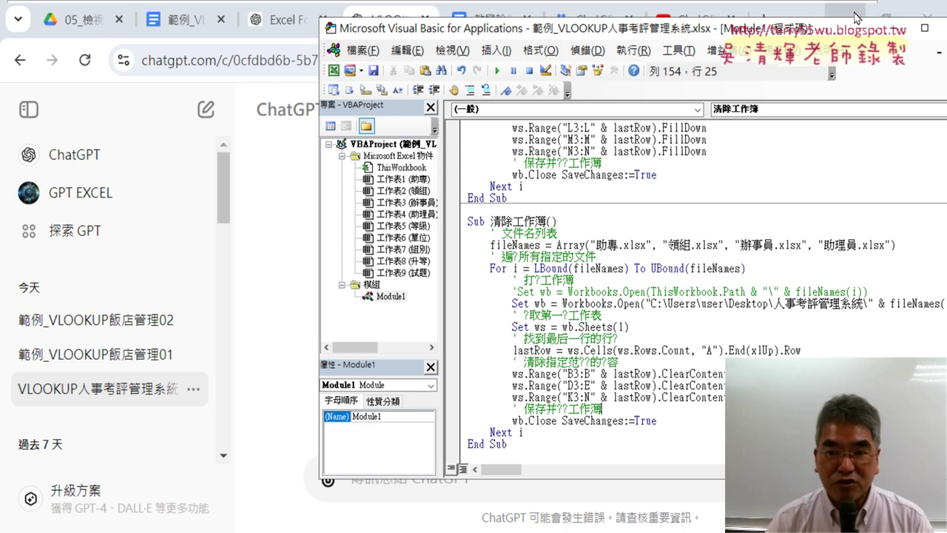
click(857, 19)
click(230, 276)
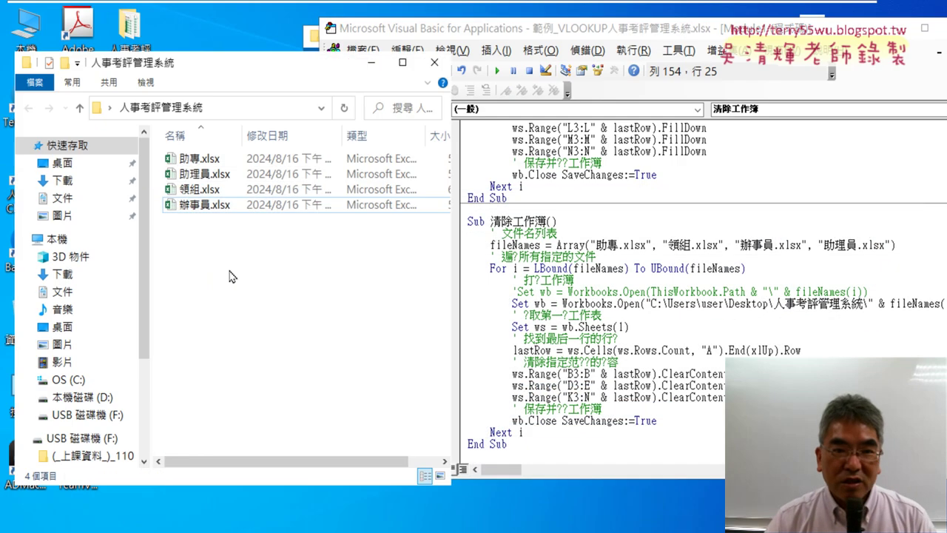